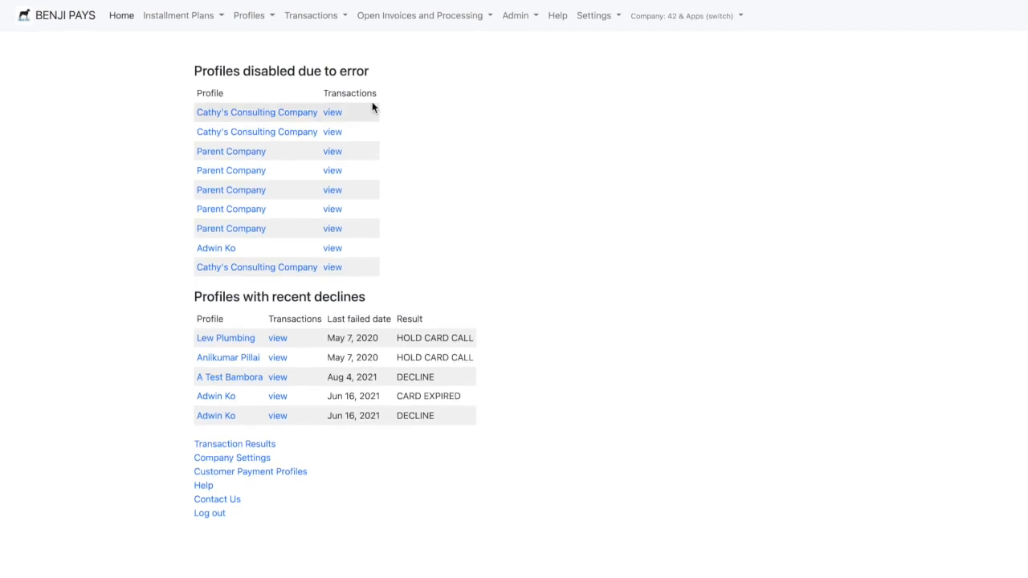
Open the list of open QuickBooks invoices.
{"action": "mouse_move", "coordinate": [387, 32]}
{"action": "mouse_move", "coordinate": [464, 32]}
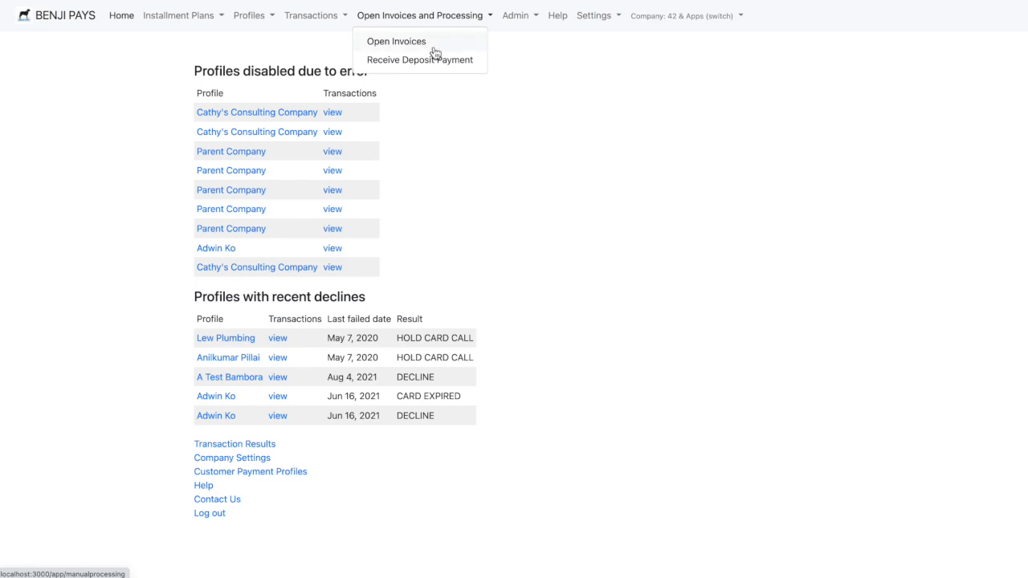
{"action": "left_click", "coordinate": [432, 46]}
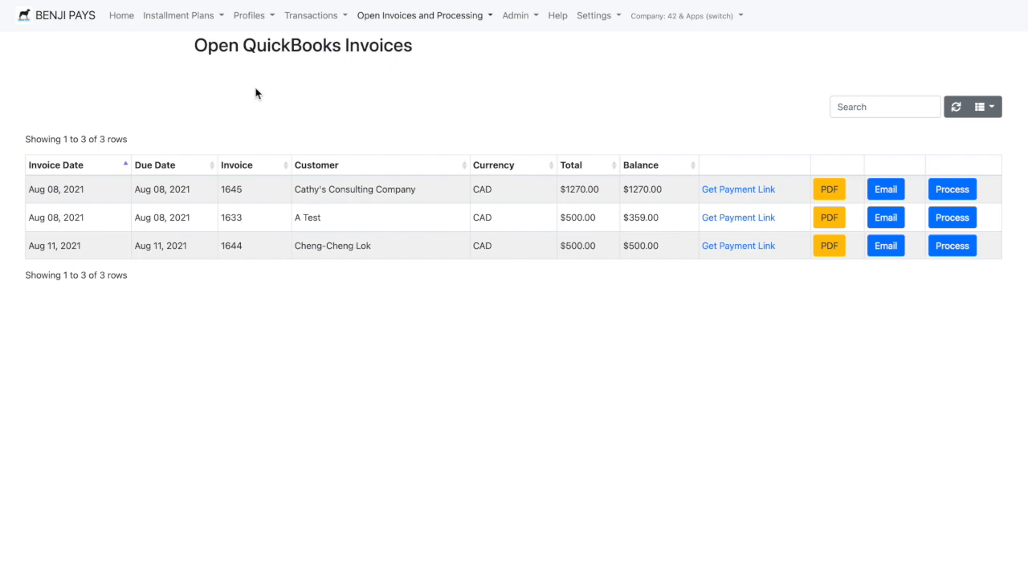
Go to installment plan creation and select Cathy's Consulting Company as the customer.
{"action": "left_click", "coordinate": [209, 24]}
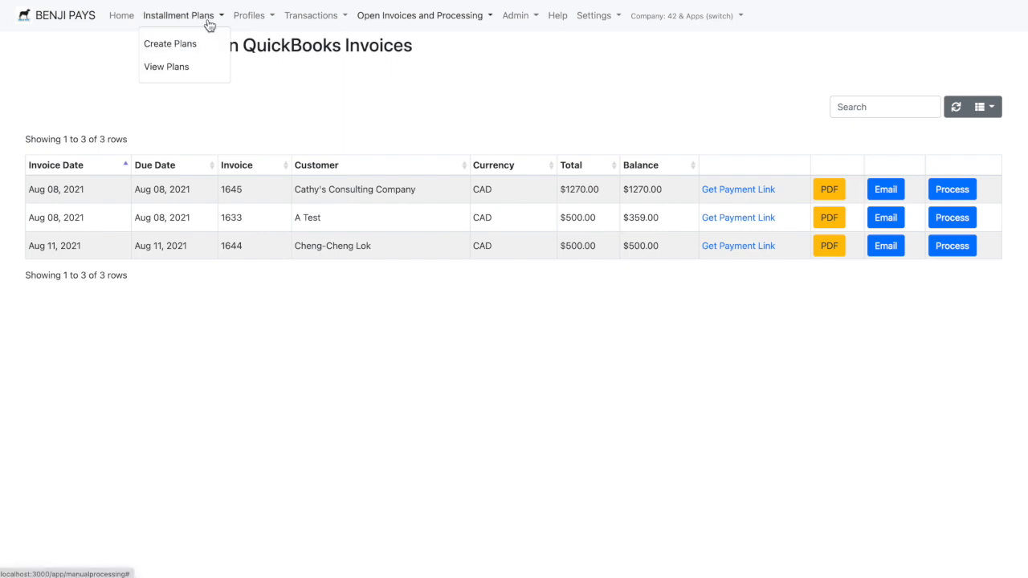
{"action": "left_click", "coordinate": [193, 42]}
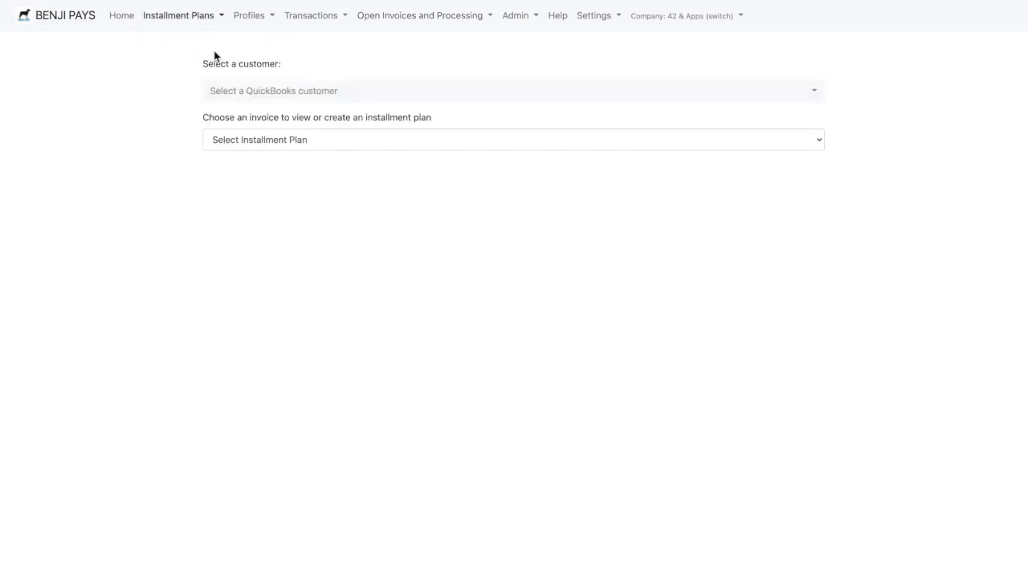
{"action": "left_click", "coordinate": [275, 93]}
{"action": "type", "text": "cath"}
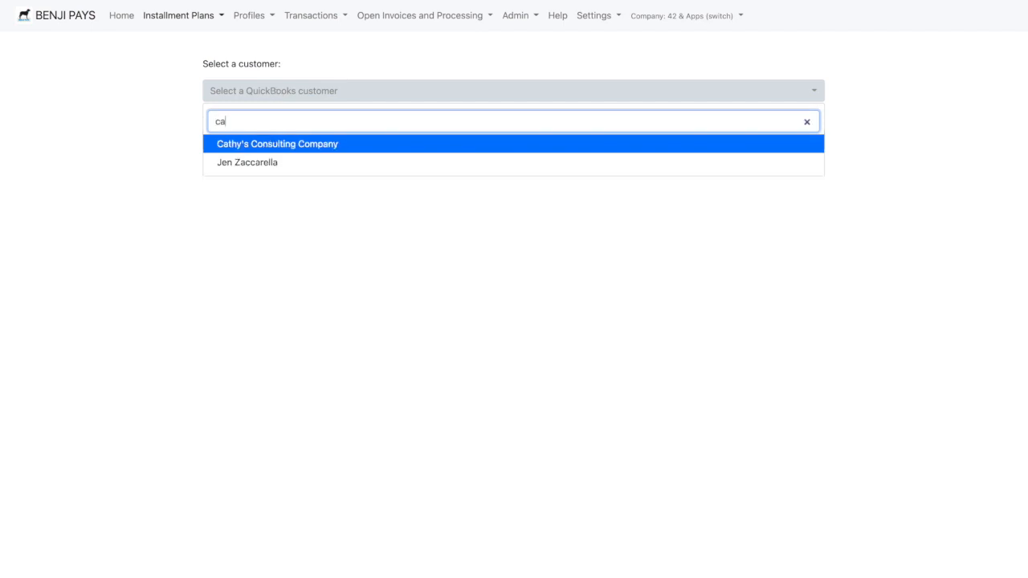
{"action": "left_click", "coordinate": [289, 146]}
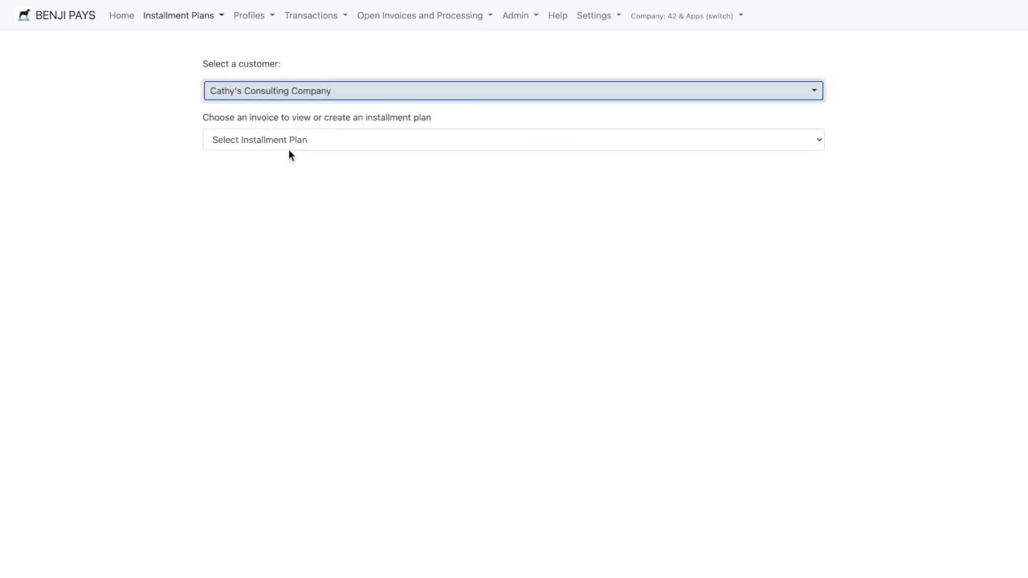
Choose the customer's invoice dated Aug 08, 2021 and start a new installment plan for it.
{"action": "left_click", "coordinate": [297, 152]}
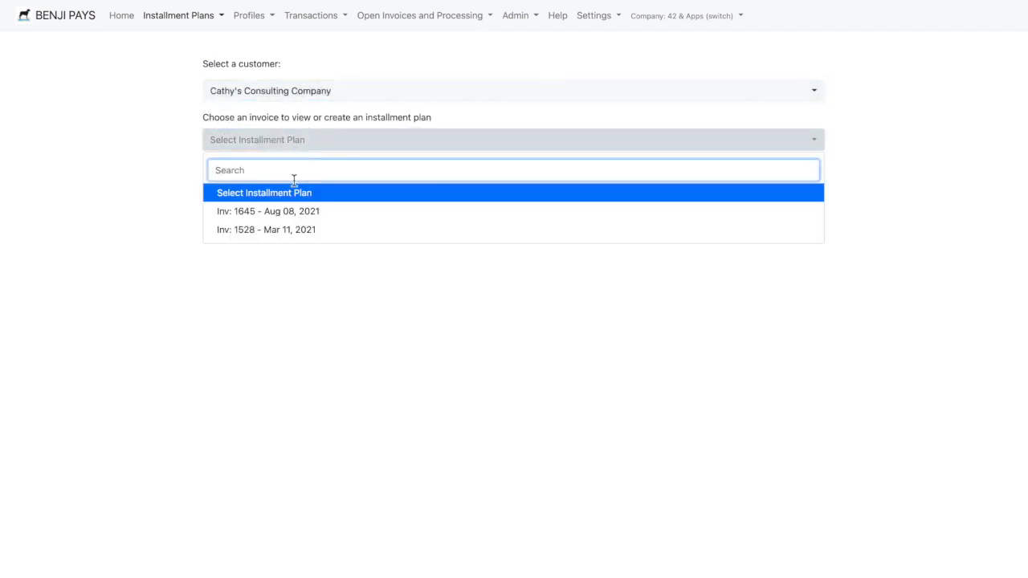
{"action": "left_click", "coordinate": [299, 212]}
{"action": "left_click", "coordinate": [287, 179]}
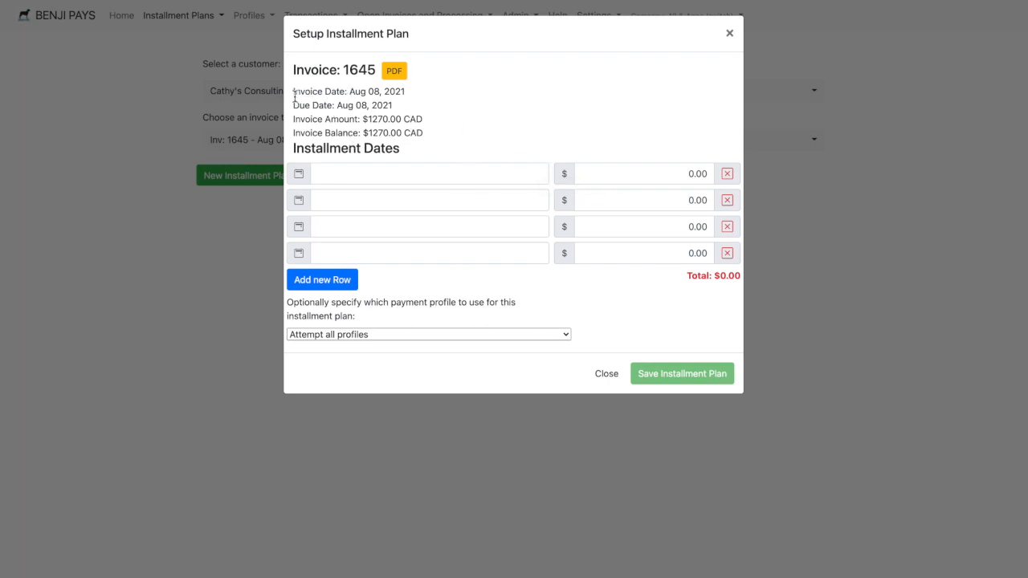
Highlight the invoice balance in the plan setup to check it.
{"action": "left_click", "coordinate": [366, 133]}
{"action": "left_click_drag", "start_coordinate": [366, 132], "coordinate": [442, 133]}
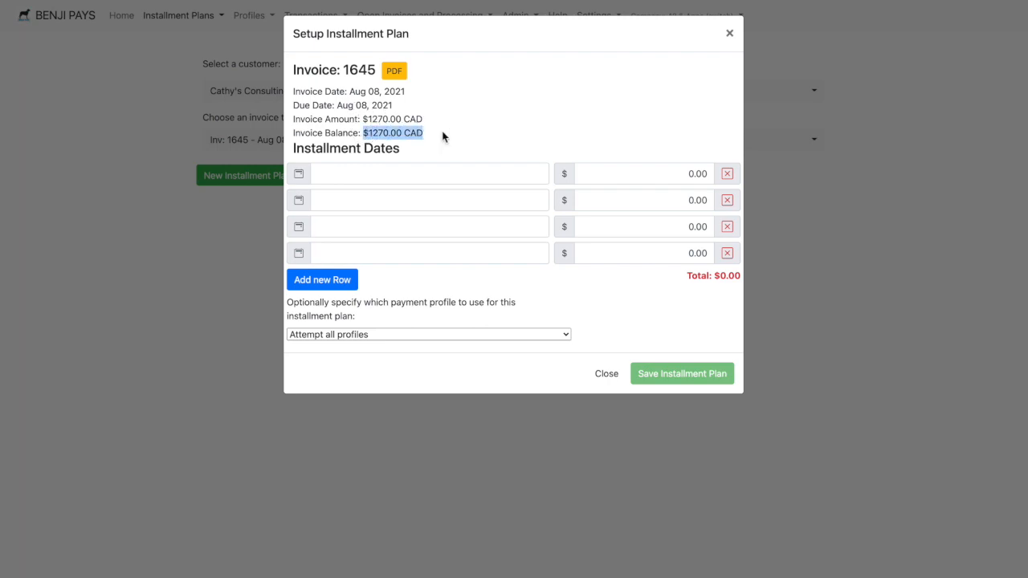
{"action": "left_click", "coordinate": [479, 127]}
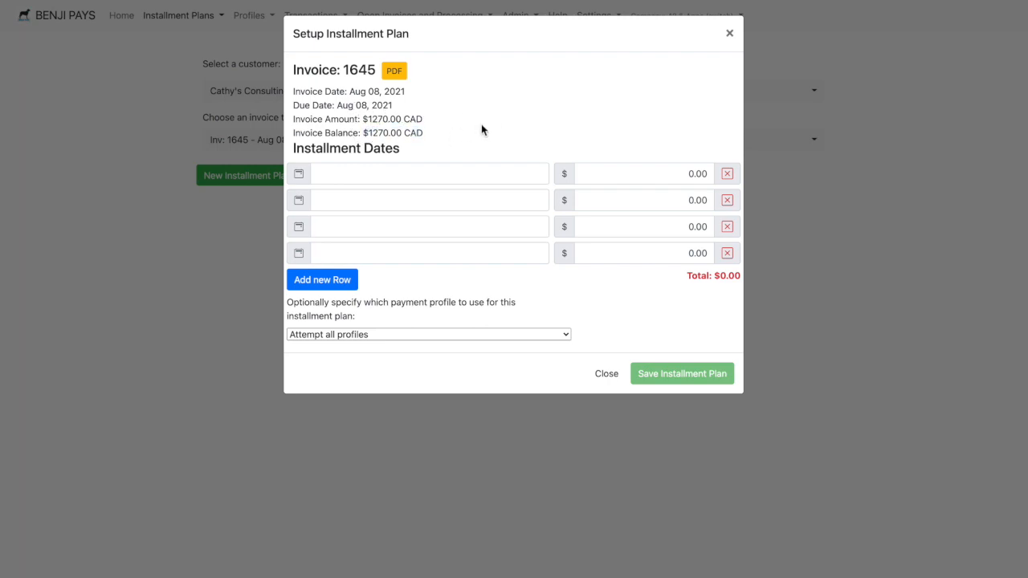
View the invoice's PDF, looking over its line items and balance due, and return to the installment plan setup.
{"action": "left_click", "coordinate": [402, 74]}
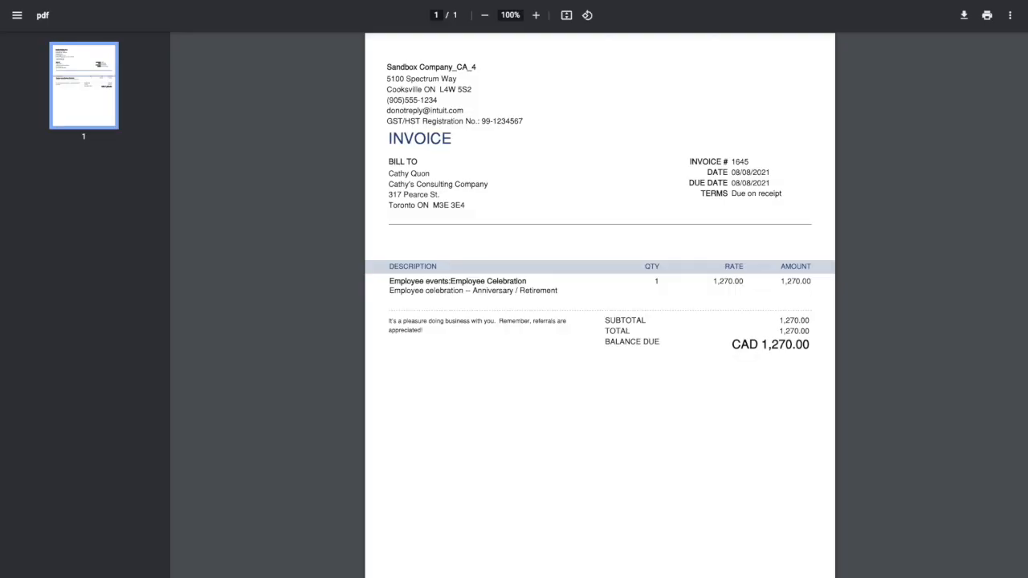
{"action": "scroll", "coordinate": [368, 222], "scroll_direction": "down", "scroll_amount": 2}
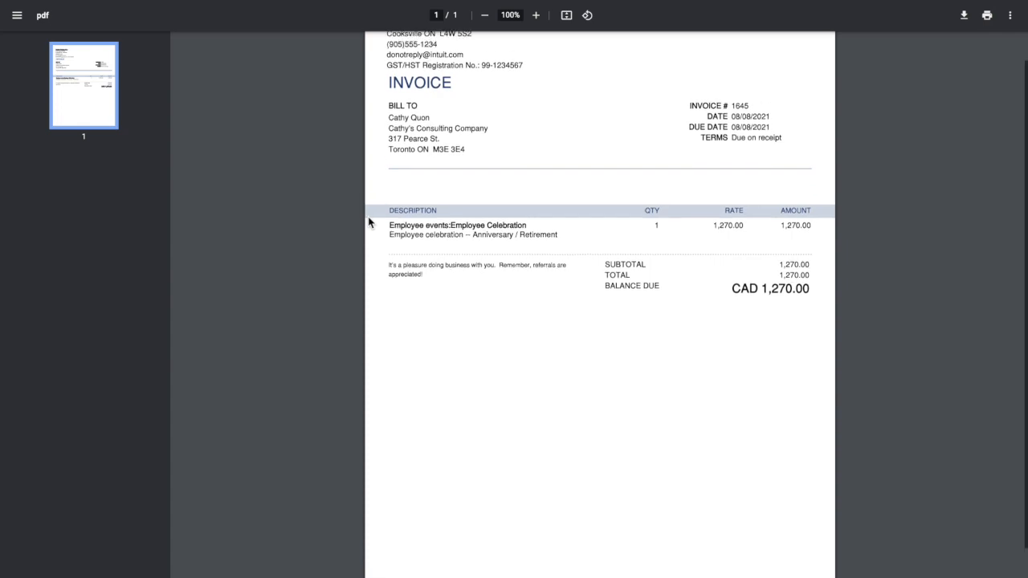
{"action": "scroll", "coordinate": [368, 222], "scroll_direction": "up", "scroll_amount": 2}
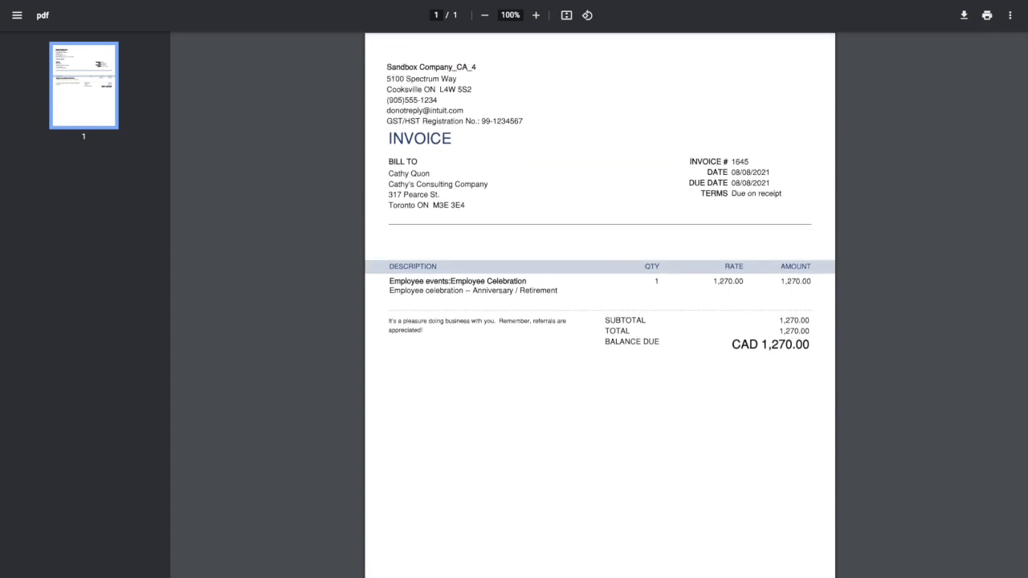
{"action": "key", "text": "ctrl+w"}
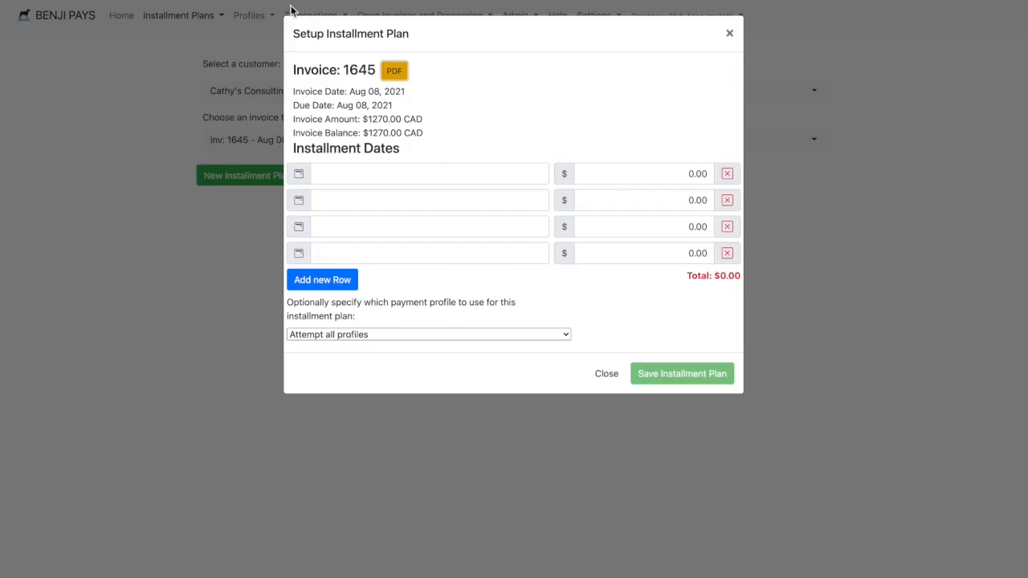
{"action": "left_click", "coordinate": [411, 195]}
{"action": "left_click", "coordinate": [461, 131]}
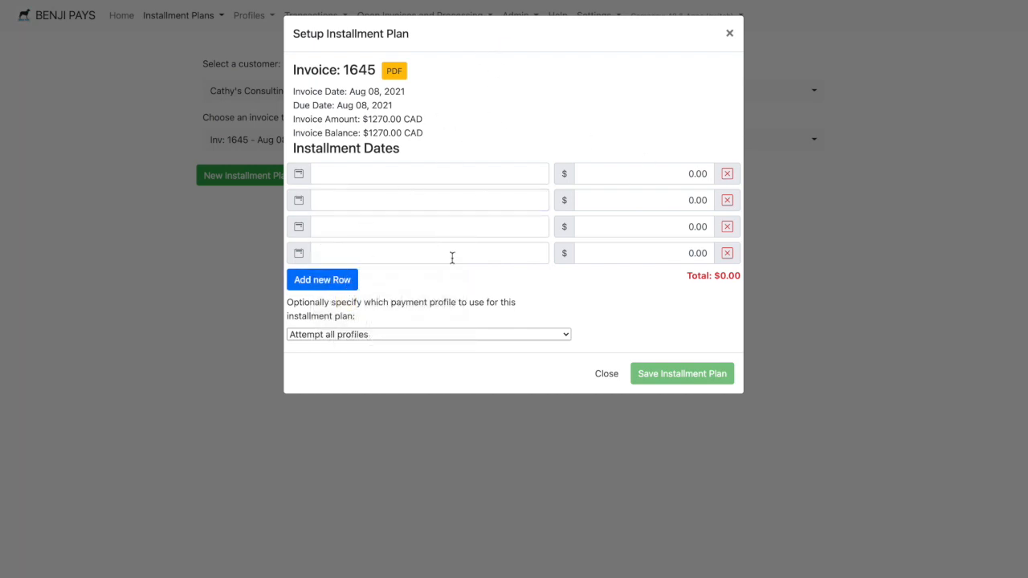
Add four extra installment rows to the plan.
{"action": "left_click", "coordinate": [347, 283]}
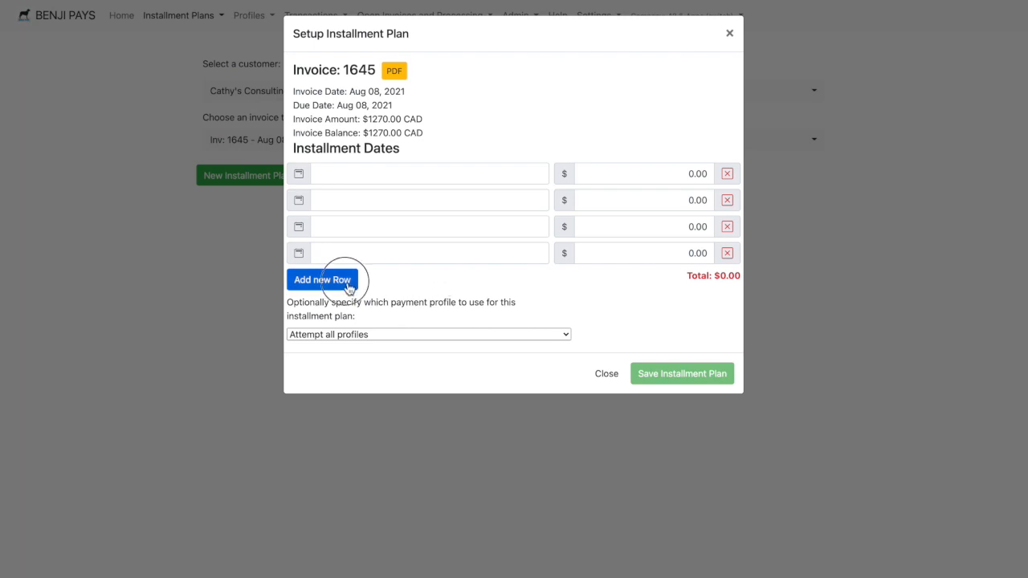
{"action": "left_click", "coordinate": [344, 310]}
{"action": "left_click", "coordinate": [341, 336]}
{"action": "left_click", "coordinate": [339, 361]}
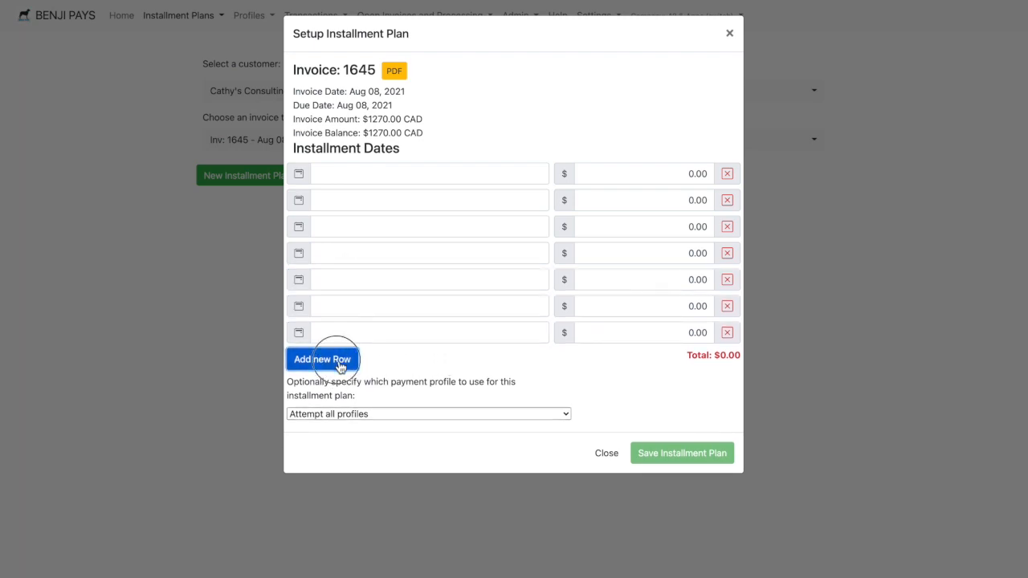
Remove the four extra installment rows from the end of the plan.
{"action": "left_click", "coordinate": [727, 361]}
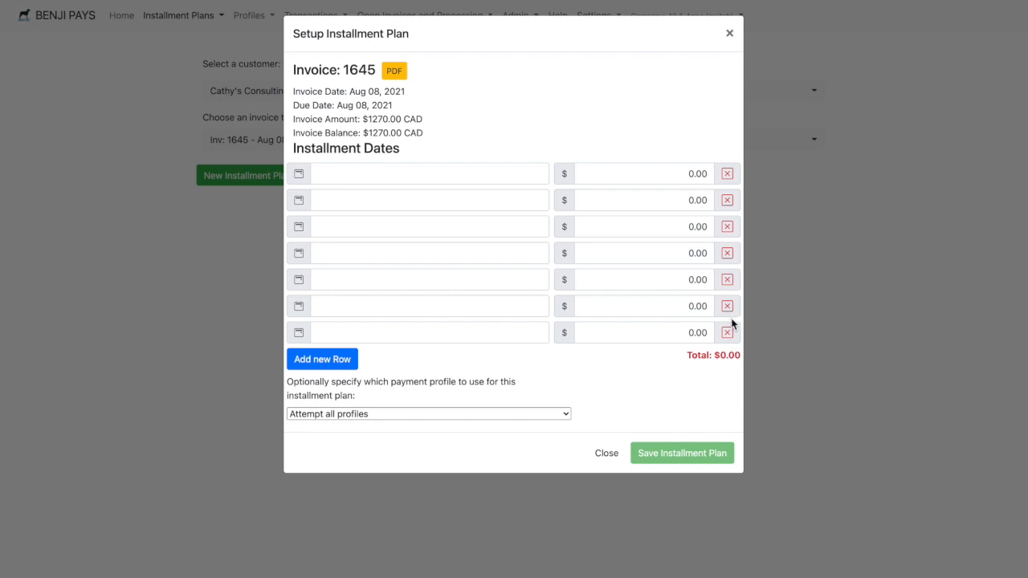
{"action": "left_click", "coordinate": [728, 332]}
{"action": "left_click", "coordinate": [729, 306]}
{"action": "left_click", "coordinate": [727, 279]}
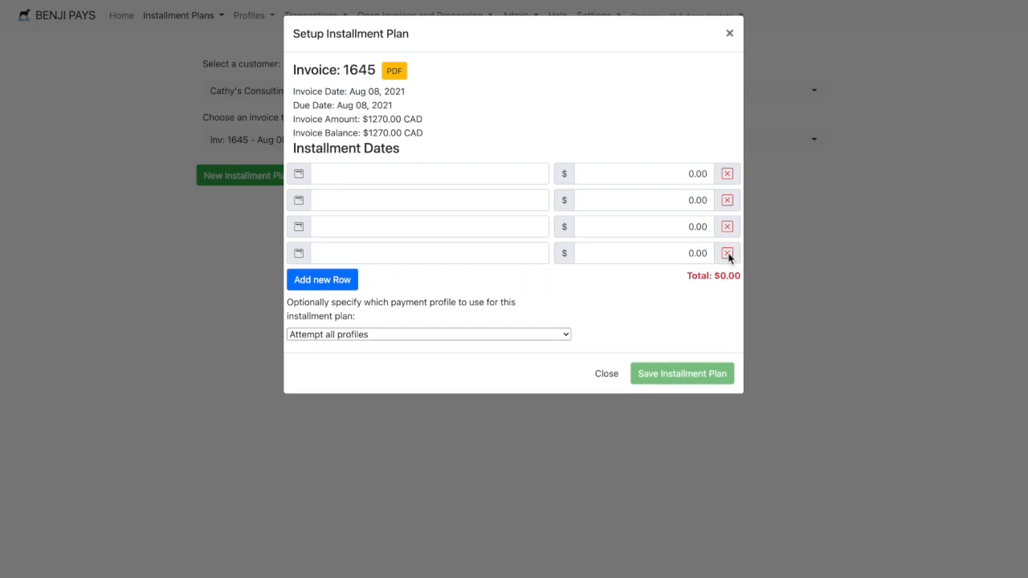
Remove the last installment row and add two new rows, giving the plan five rows.
{"action": "left_click", "coordinate": [727, 253]}
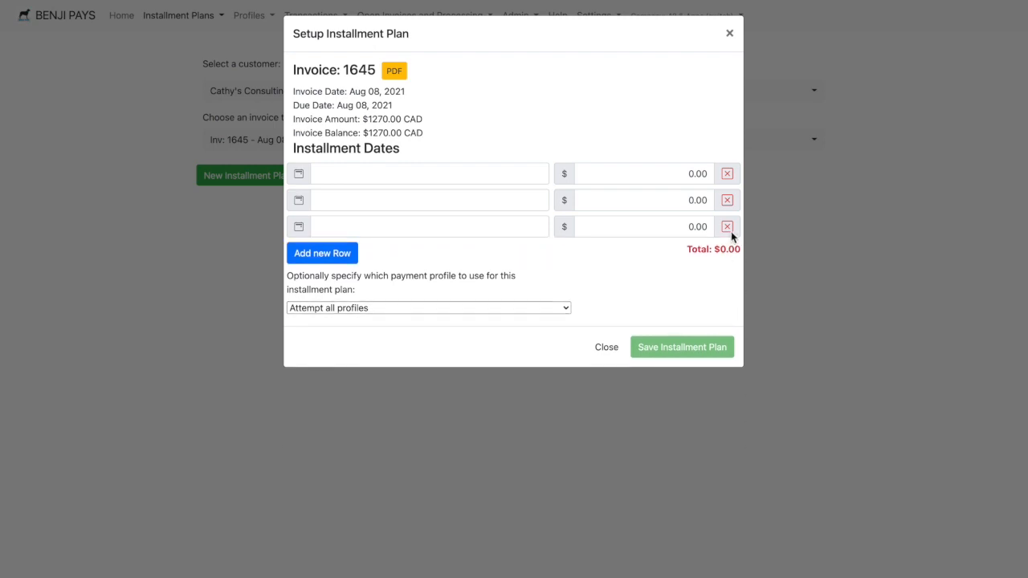
{"action": "left_click", "coordinate": [338, 251]}
{"action": "left_click", "coordinate": [331, 281]}
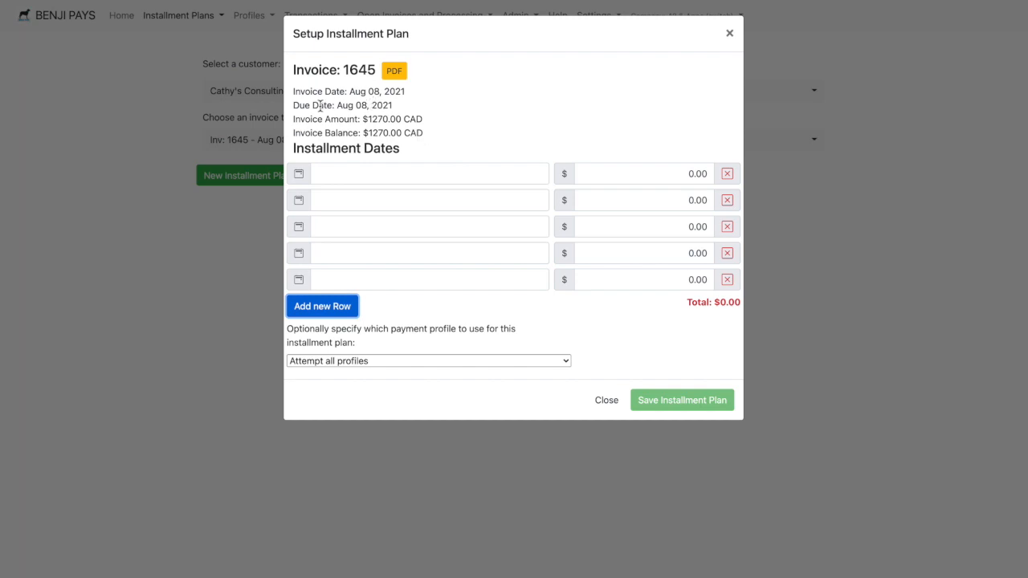
Check the invoice due date and set the first installment to 2021-08-21 with an amount of $200.00.
{"action": "left_click_drag", "start_coordinate": [337, 105], "coordinate": [393, 103]}
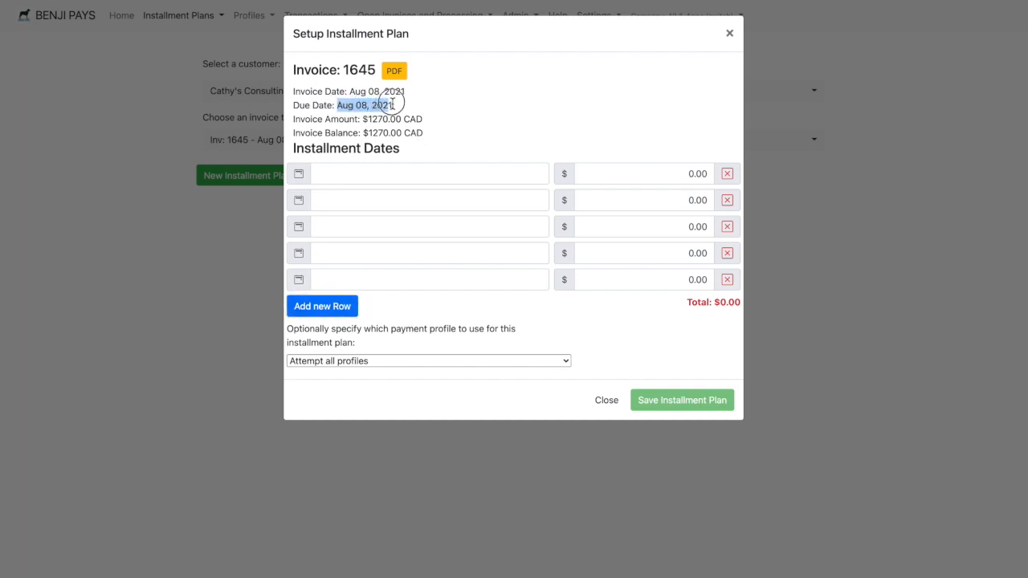
{"action": "left_click", "coordinate": [496, 106]}
{"action": "left_click", "coordinate": [463, 171]}
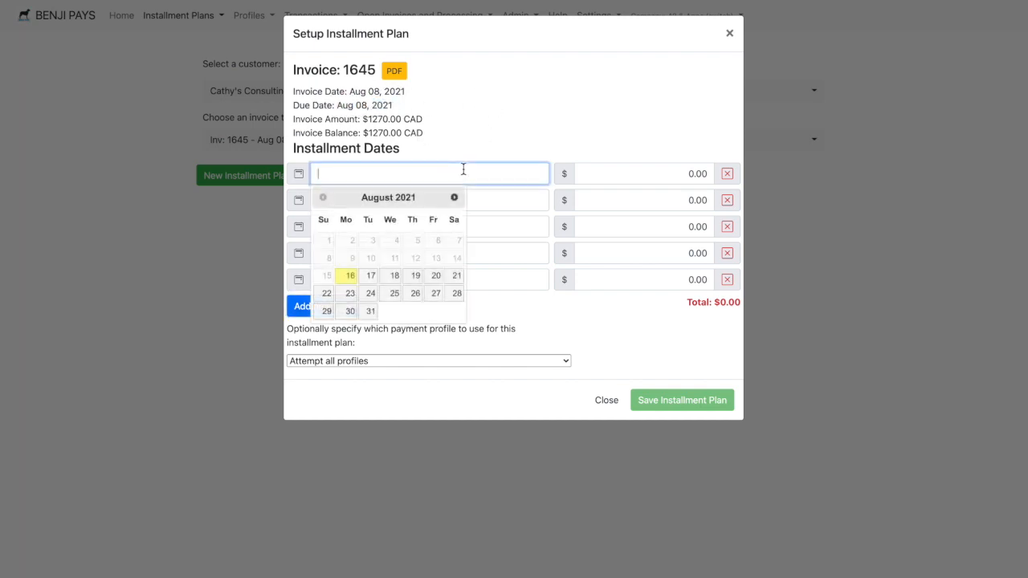
{"action": "left_click", "coordinate": [458, 276]}
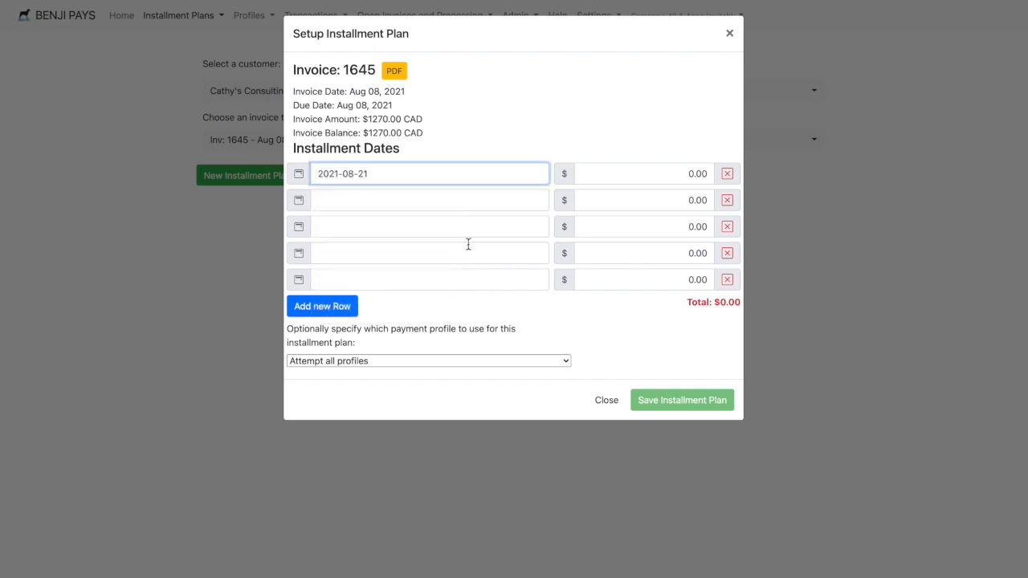
{"action": "left_click", "coordinate": [688, 174]}
{"action": "double_click", "coordinate": [688, 174]}
{"action": "type", "text": "200"}
Set the second installment to 2021-08-27 with an amount of $200.00.
{"action": "left_click", "coordinate": [387, 200]}
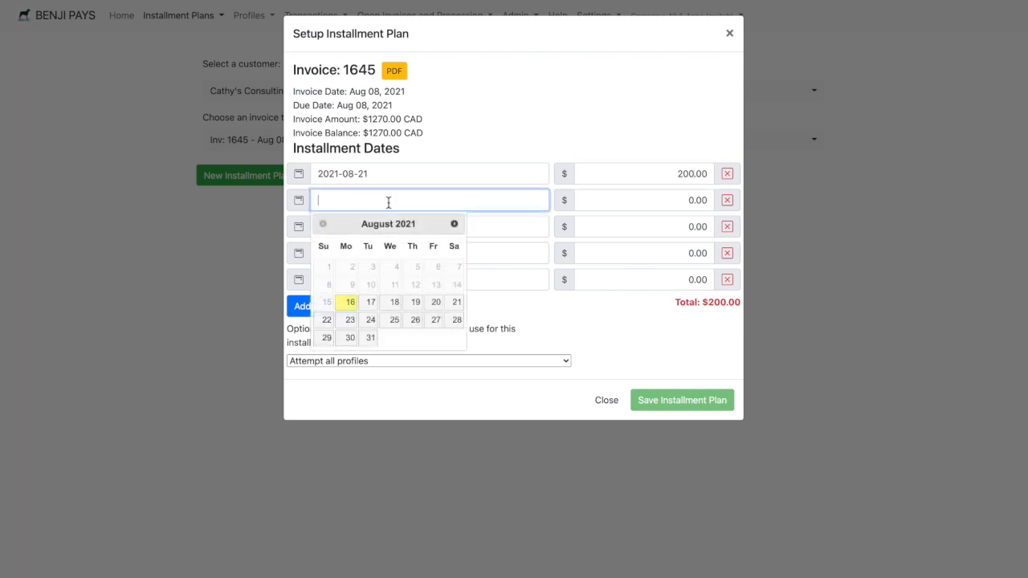
{"action": "left_click", "coordinate": [437, 320]}
{"action": "left_click", "coordinate": [680, 204]}
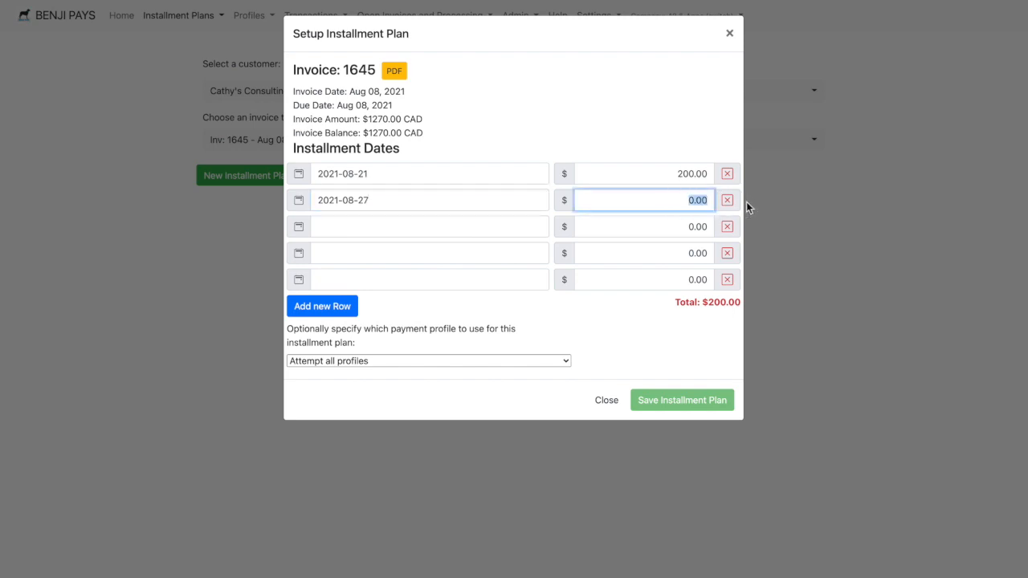
{"action": "type", "text": "200"}
{"action": "key", "text": "Tab"}
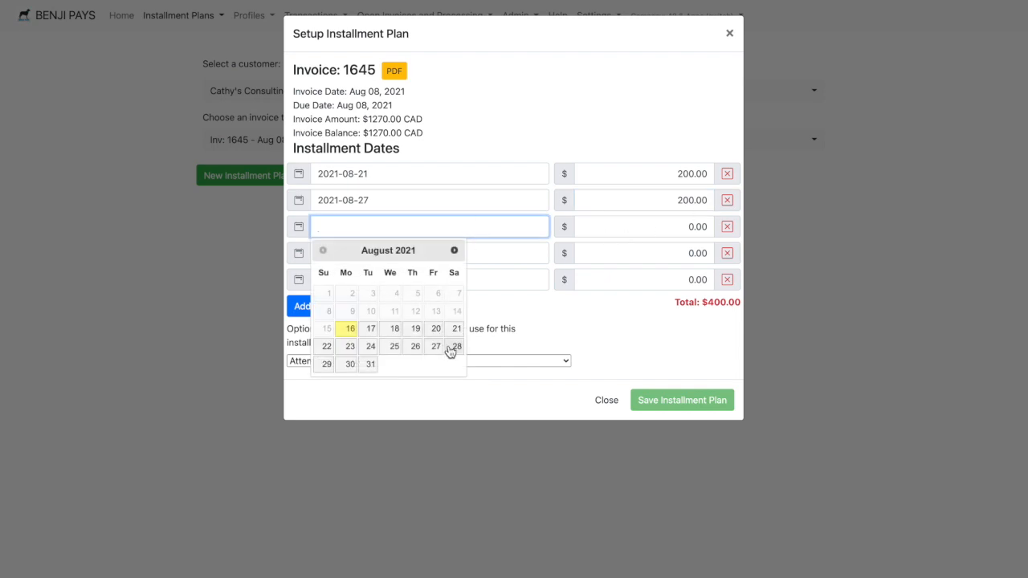
Set the third installment to 2021-09-09 with an amount of $210.00.
{"action": "left_click", "coordinate": [454, 250]}
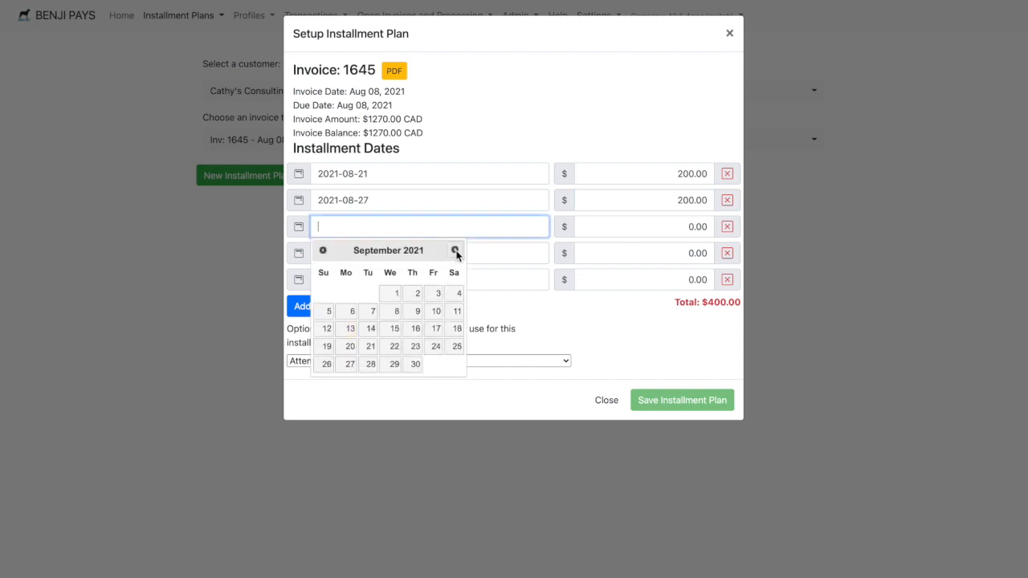
{"action": "left_click", "coordinate": [418, 312]}
{"action": "left_click", "coordinate": [677, 230]}
{"action": "type", "text": "20"}
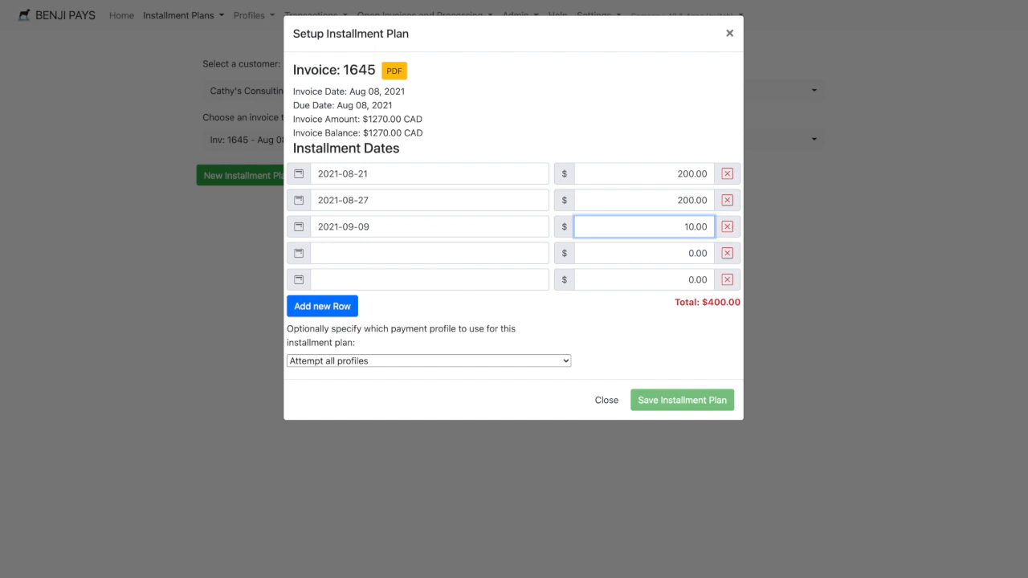
{"action": "type", "text": "0"}
Set the fourth installment to 2021-09-24 with an amount of $400.00.
{"action": "left_click", "coordinate": [514, 251]}
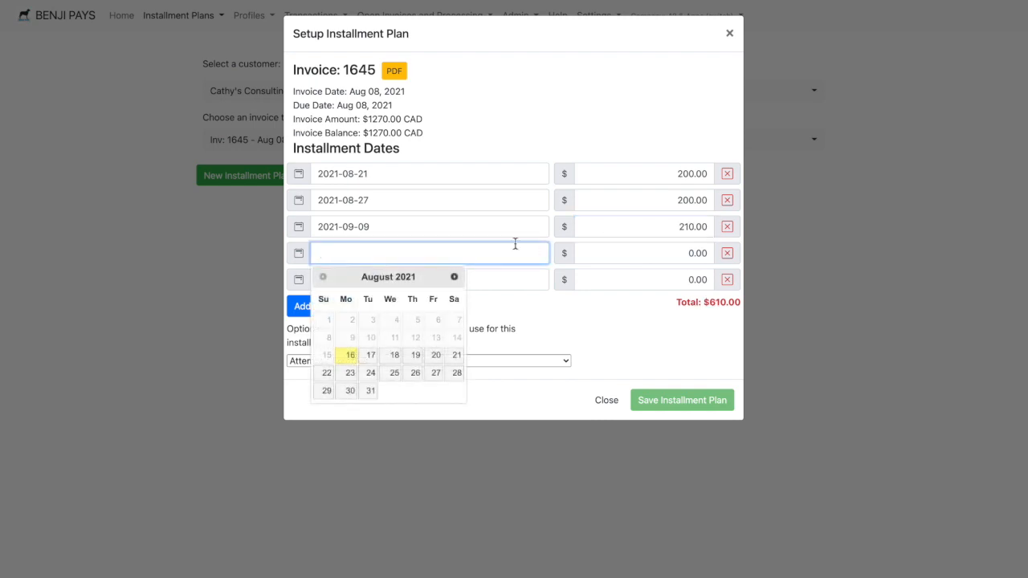
{"action": "left_click", "coordinate": [455, 277]}
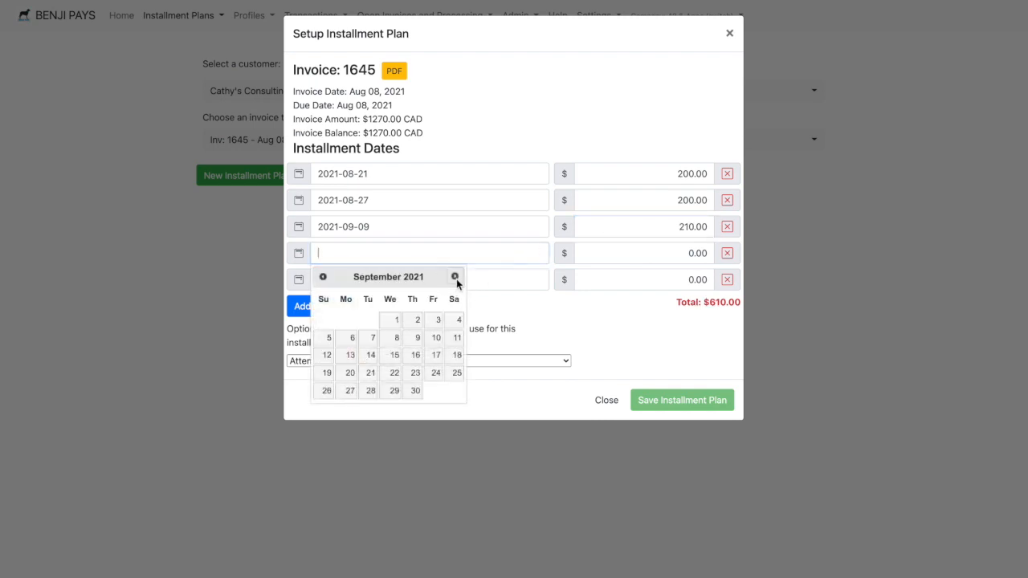
{"action": "left_click", "coordinate": [436, 372]}
{"action": "left_click", "coordinate": [714, 253]}
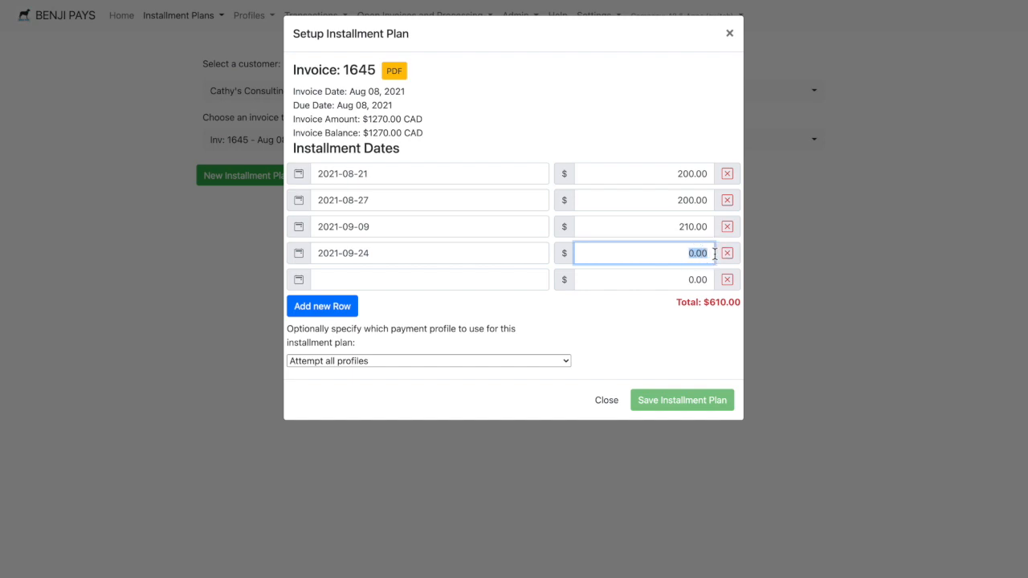
{"action": "type", "text": "4"}
{"action": "key", "text": "Tab"}
Set the fifth installment to 2021-09-30 with an amount of $260.00 and check the plan total.
{"action": "key", "text": "Tab"}
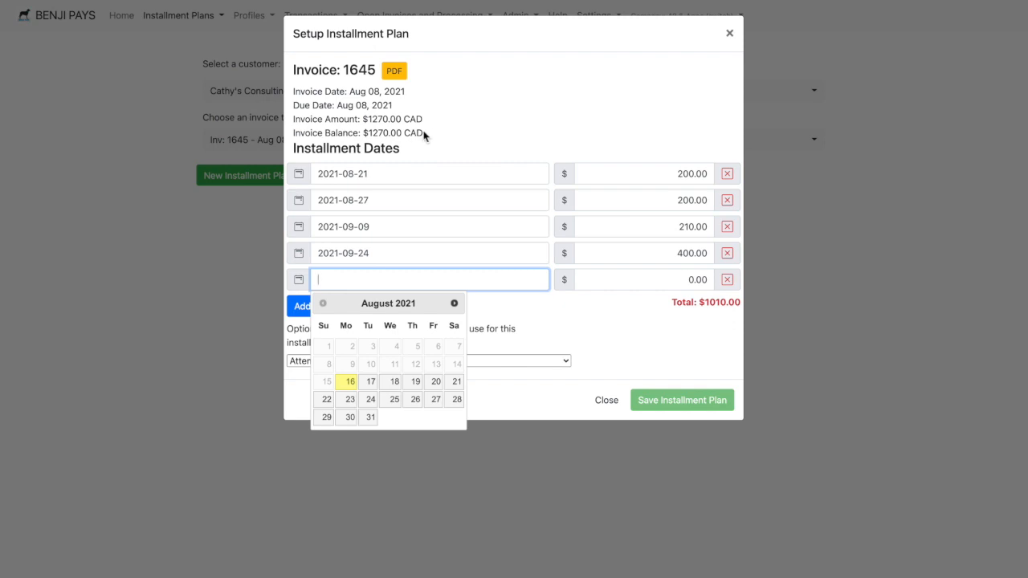
{"action": "left_click", "coordinate": [456, 306]}
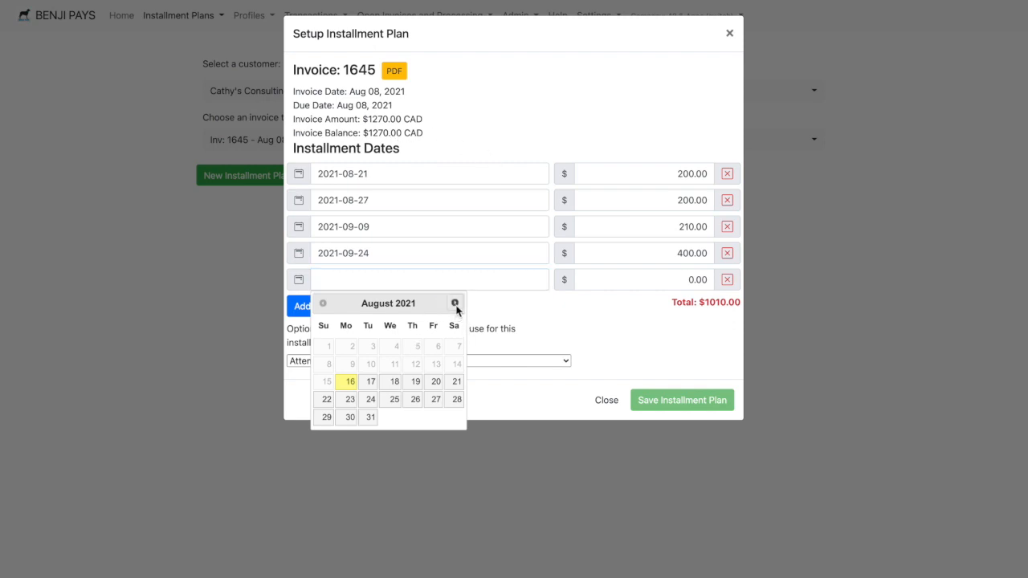
{"action": "left_click", "coordinate": [418, 419]}
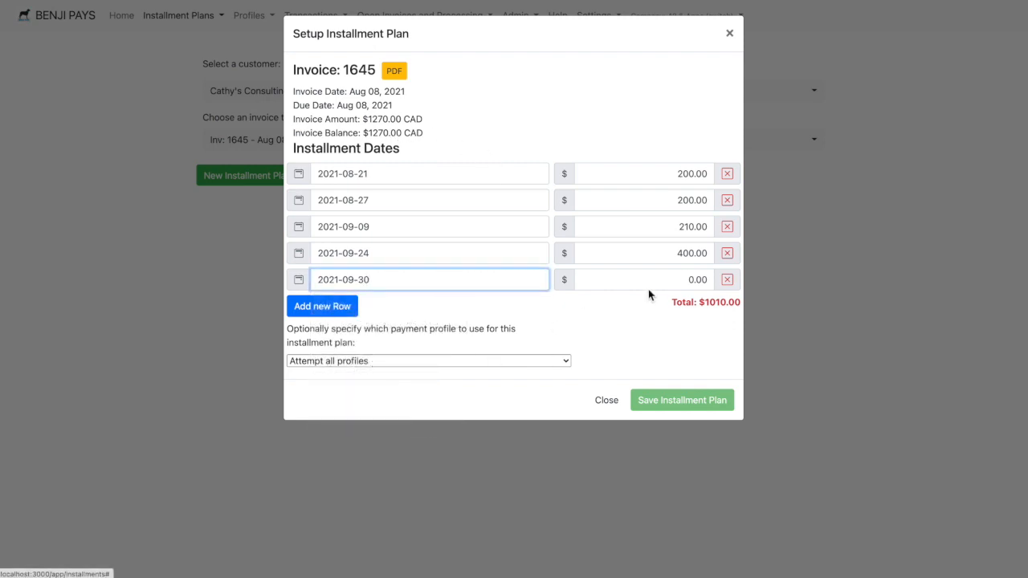
{"action": "key", "text": "Tab"}
{"action": "type", "text": "260"}
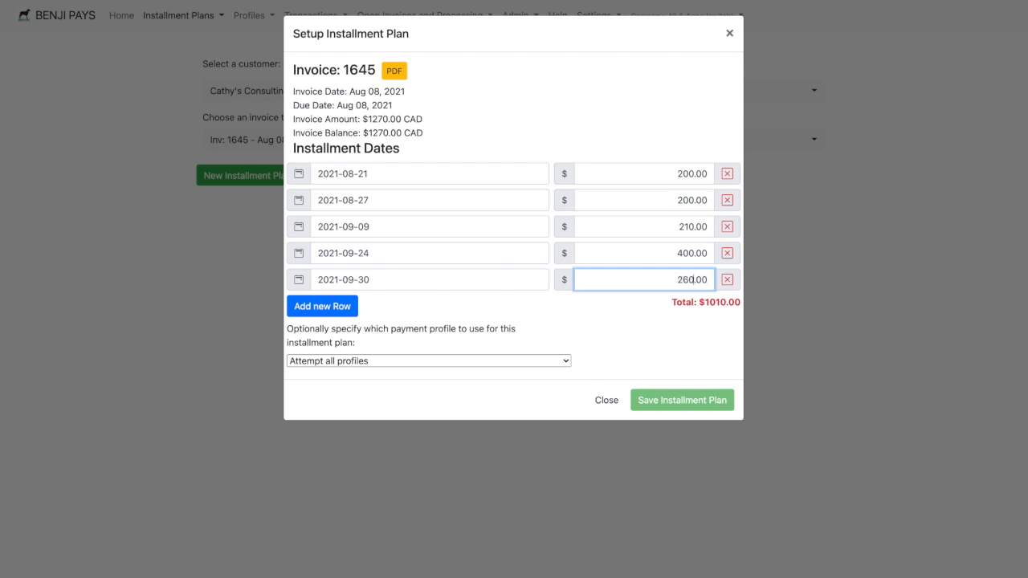
{"action": "left_click", "coordinate": [751, 340]}
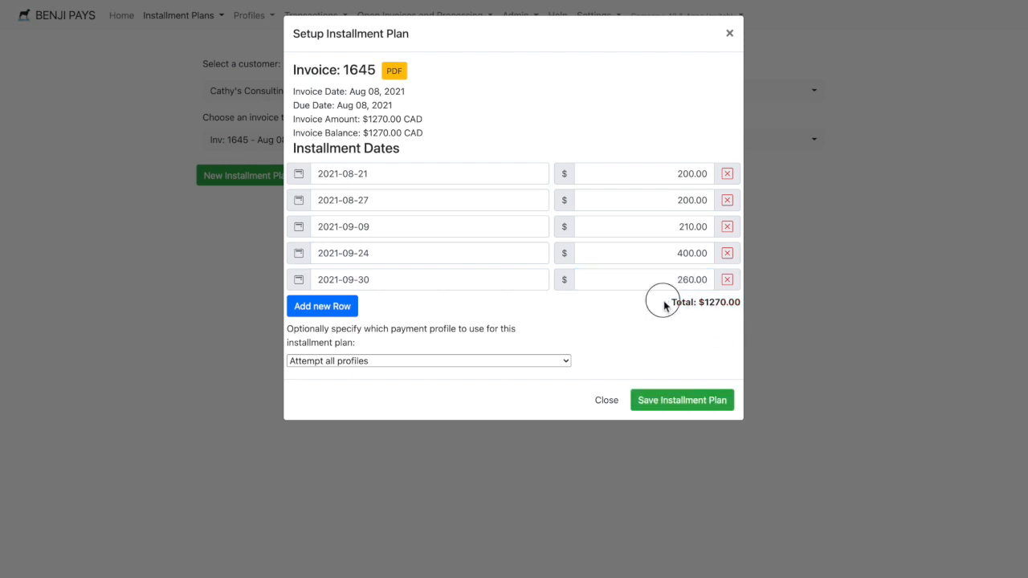
{"action": "left_click_drag", "start_coordinate": [705, 302], "coordinate": [740, 304]}
Add a sixth installment row dated 2021-08-27 with an amount of $11.00 and delete that row again.
{"action": "left_click", "coordinate": [348, 304]}
{"action": "left_click", "coordinate": [480, 309]}
{"action": "left_click", "coordinate": [444, 423]}
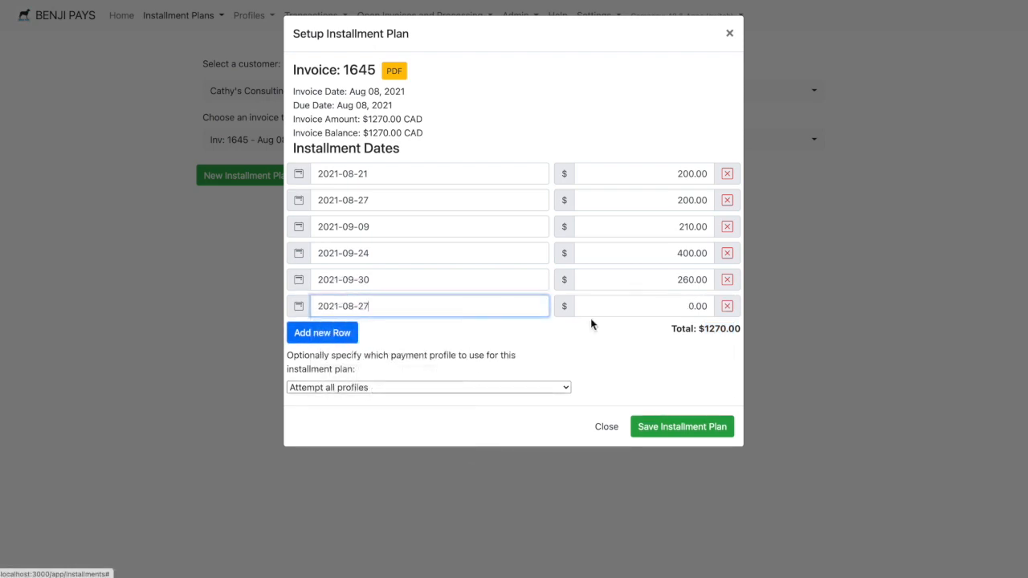
{"action": "left_click", "coordinate": [665, 306]}
{"action": "type", "text": "11"}
{"action": "key", "text": "Tab"}
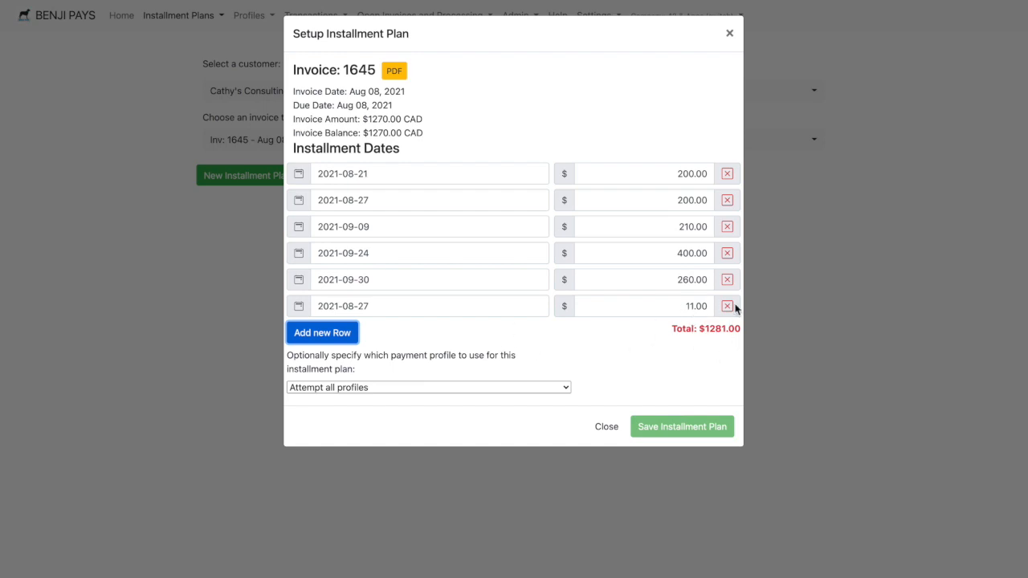
{"action": "left_click", "coordinate": [727, 307]}
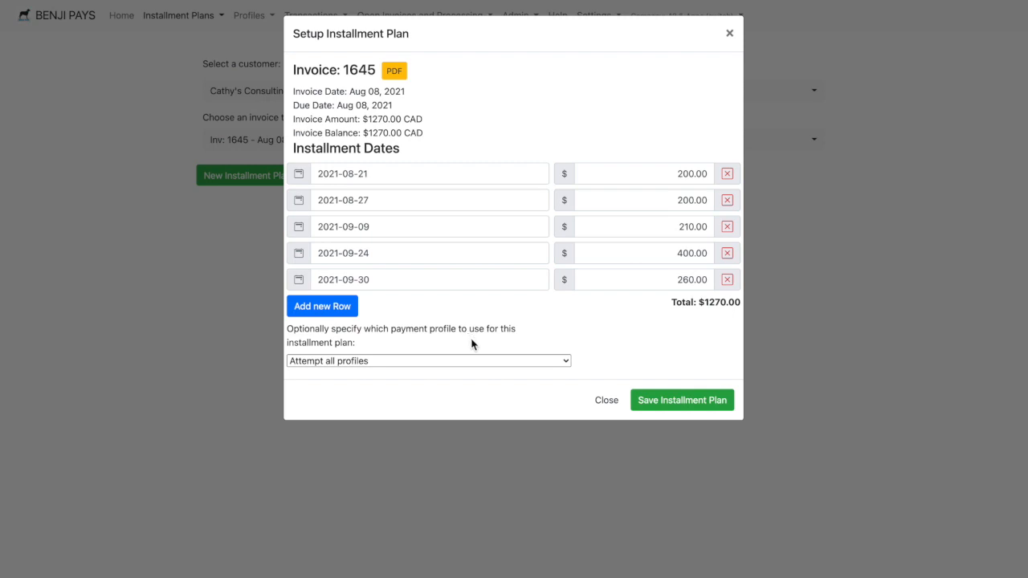
Try a Global Payments CAD-USD card as the plan's payment profile, then switch back to Attempt all profiles.
{"action": "left_click", "coordinate": [369, 362]}
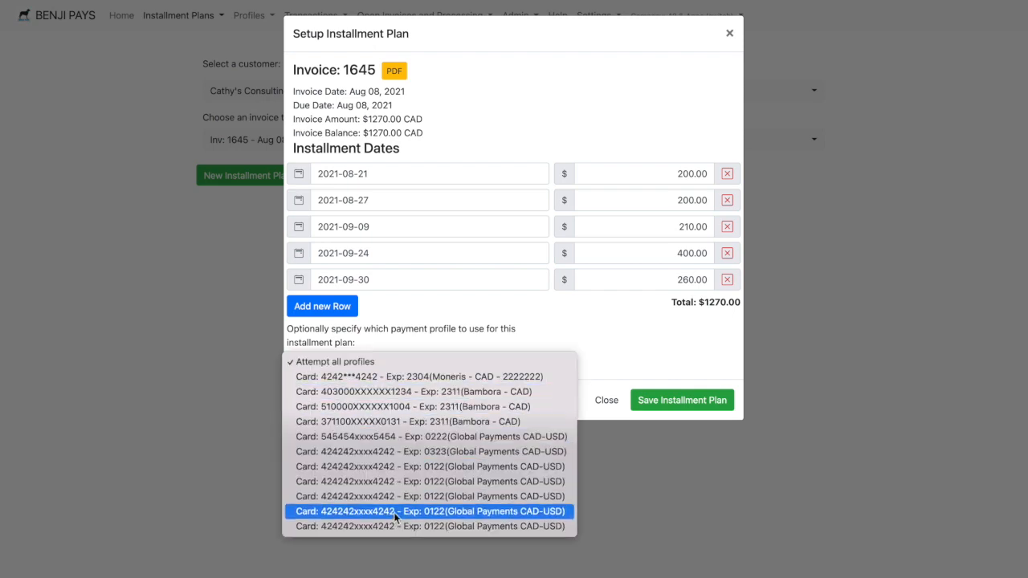
{"action": "left_click", "coordinate": [551, 307]}
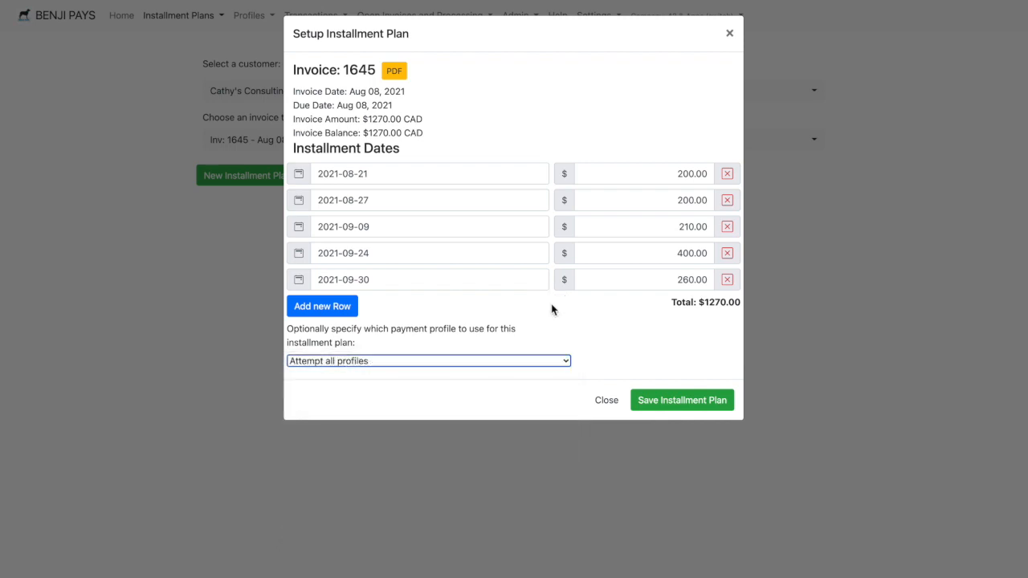
{"action": "left_click", "coordinate": [371, 363]}
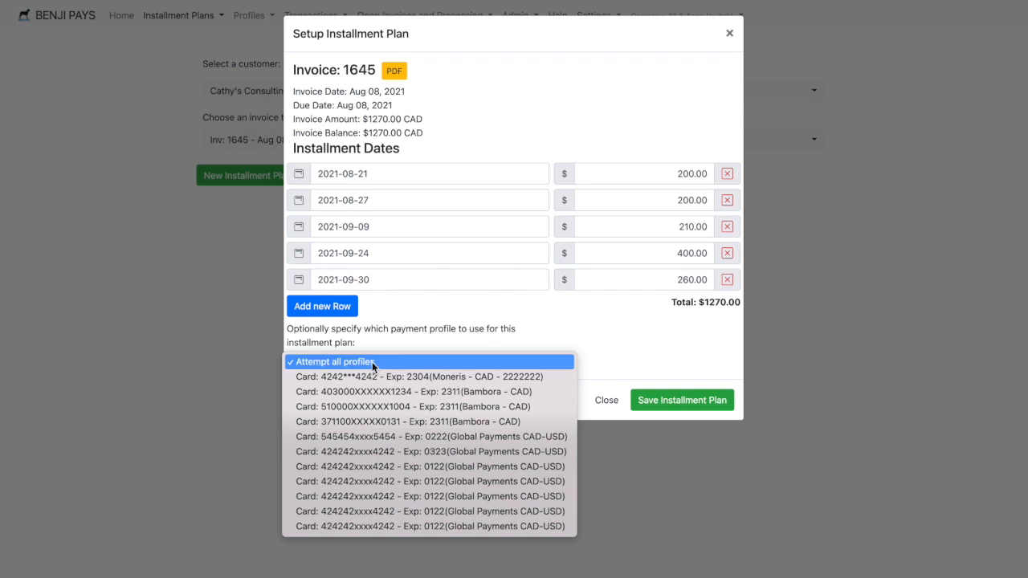
{"action": "left_click", "coordinate": [396, 436]}
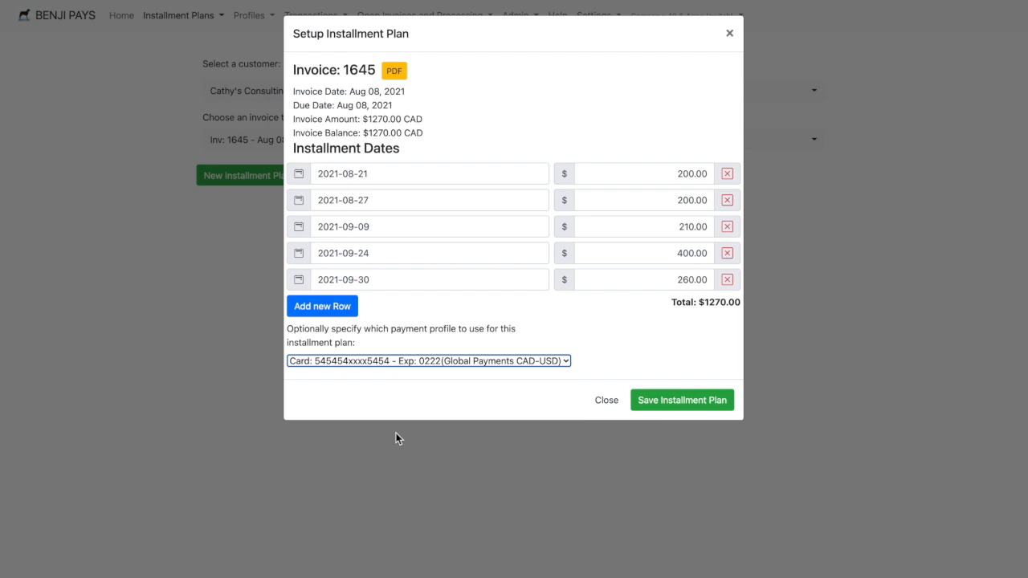
{"action": "left_click", "coordinate": [493, 366]}
{"action": "left_click", "coordinate": [492, 287]}
{"action": "left_click", "coordinate": [636, 336]}
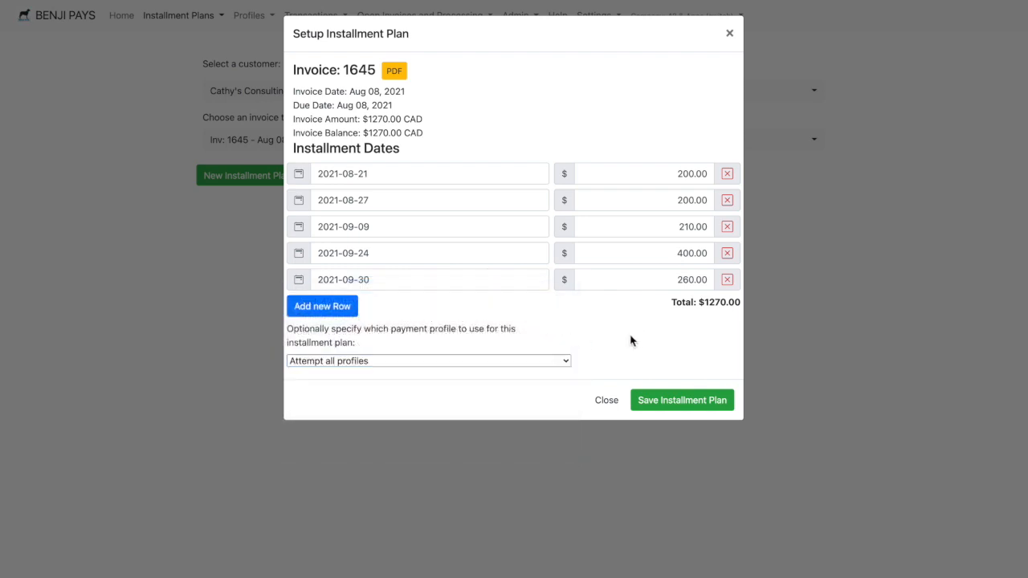
{"action": "left_click", "coordinate": [545, 367]}
{"action": "left_click", "coordinate": [542, 362]}
{"action": "left_click", "coordinate": [701, 356]}
Save the installment plan and close its setup dialog.
{"action": "left_click", "coordinate": [693, 406]}
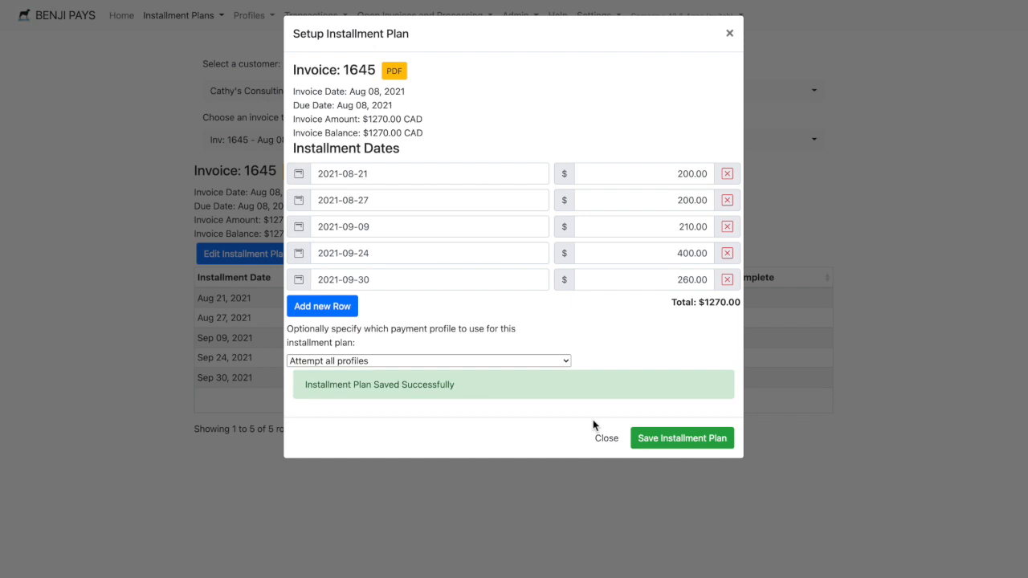
{"action": "left_click", "coordinate": [382, 174]}
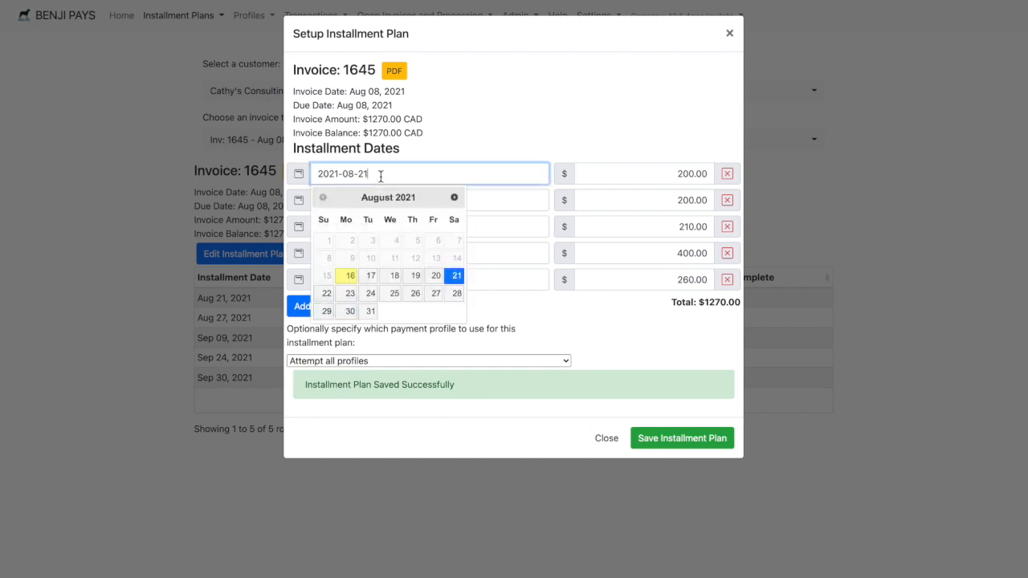
{"action": "left_click", "coordinate": [470, 133]}
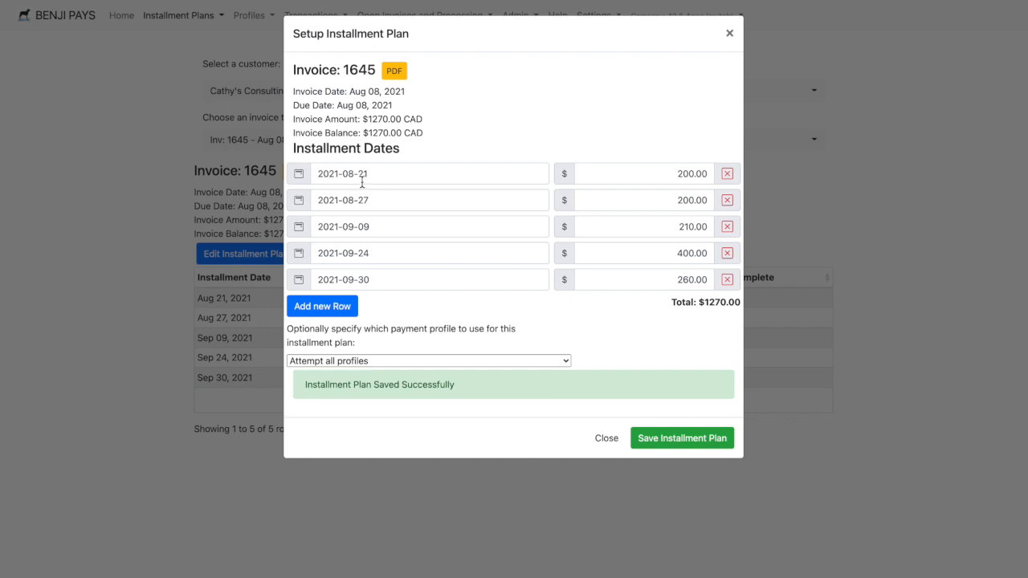
{"action": "left_click", "coordinate": [606, 439]}
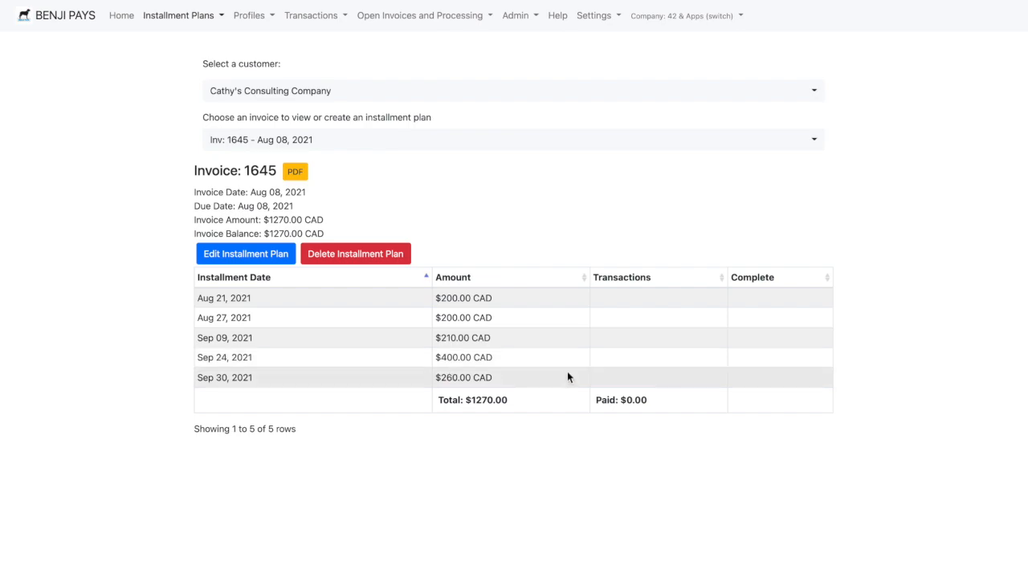
Review the saved plan in its edit form and check Cathy's Consulting Company's next payment in the open installment plans list.
{"action": "left_click", "coordinate": [261, 252]}
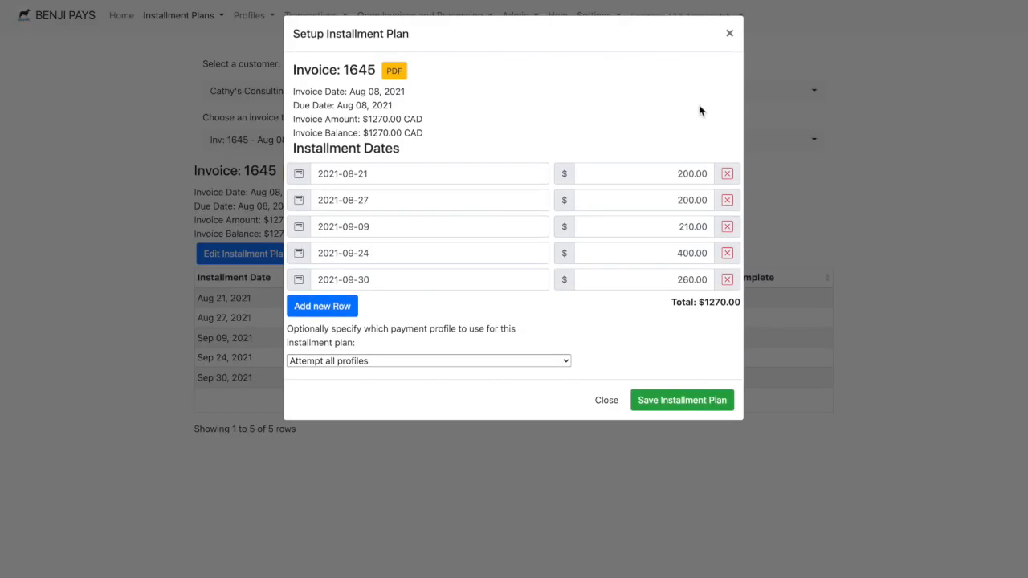
{"action": "left_click", "coordinate": [729, 33]}
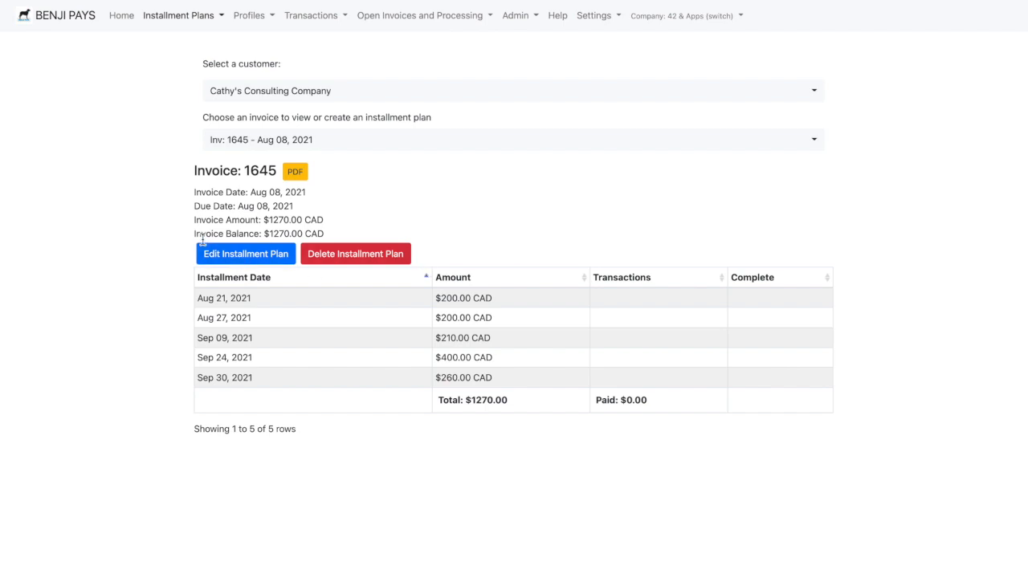
{"action": "left_click", "coordinate": [206, 19]}
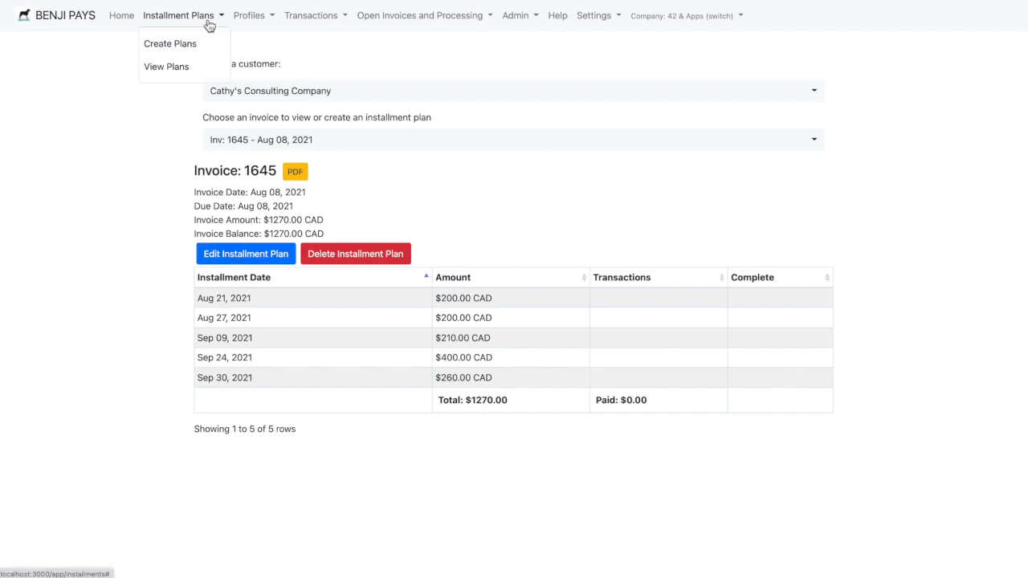
{"action": "left_click", "coordinate": [166, 68]}
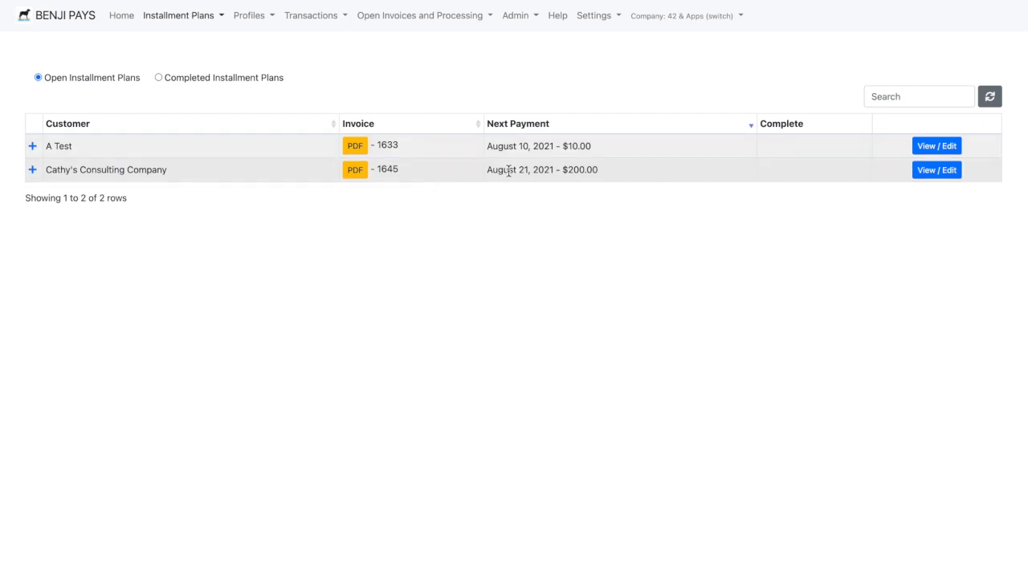
{"action": "left_click_drag", "start_coordinate": [626, 172], "coordinate": [562, 170]}
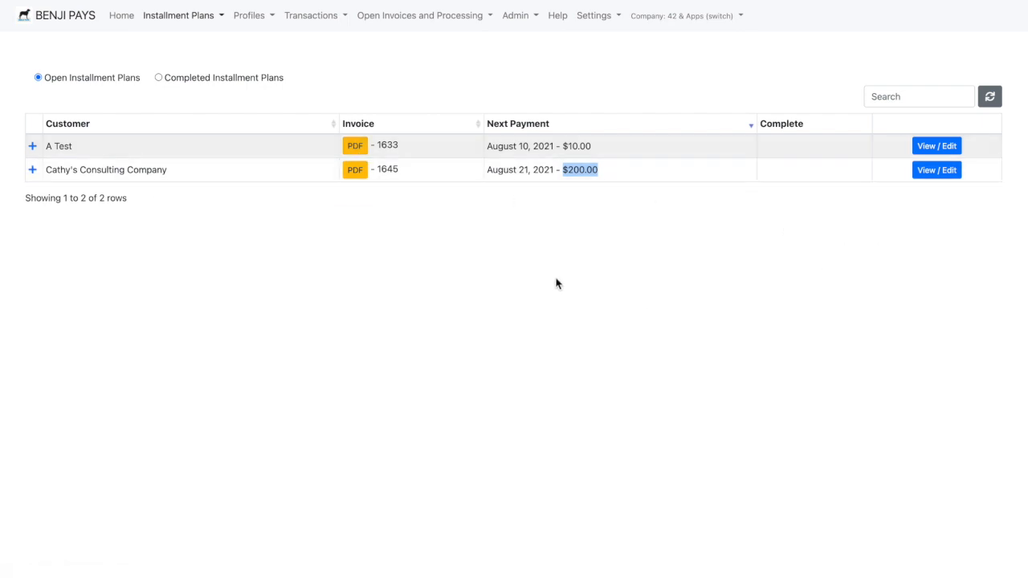
Expand the A Test plan to examine its installment dates and completed payments, then collapse it and expand Cathy's Consulting Company's plan.
{"action": "left_click", "coordinate": [34, 146]}
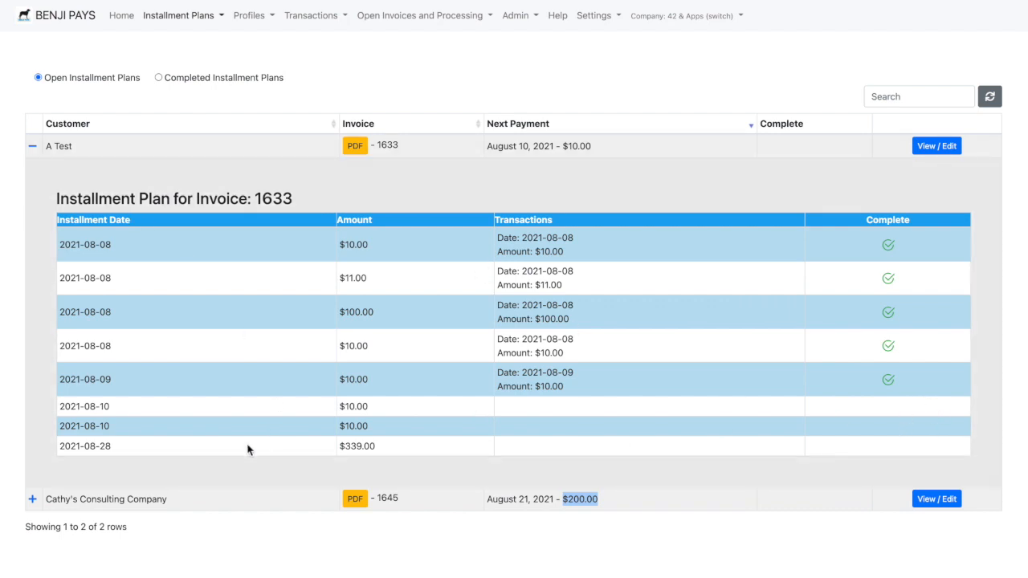
{"action": "double_click", "coordinate": [130, 432]}
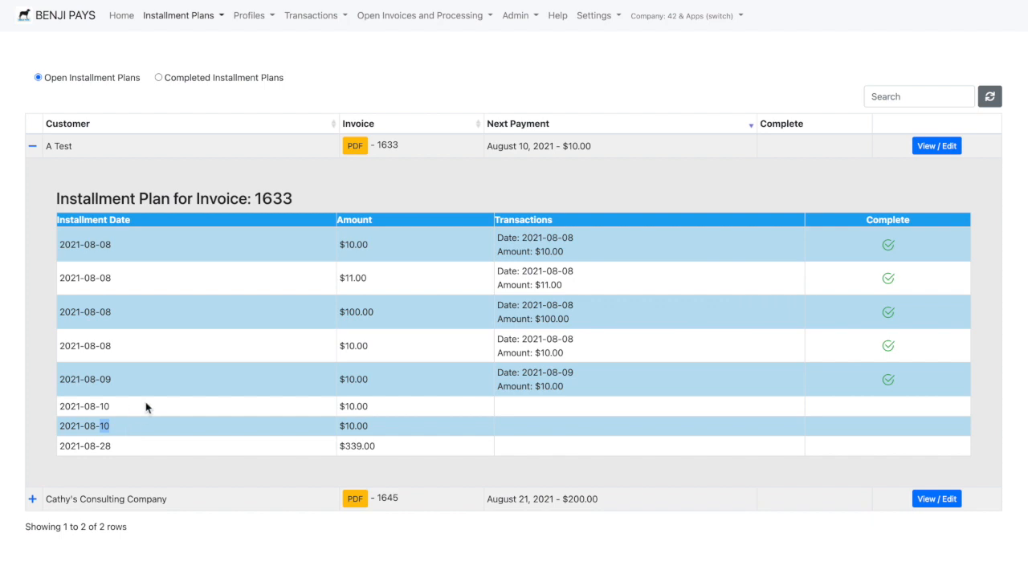
{"action": "left_click_drag", "start_coordinate": [124, 408], "coordinate": [80, 405]}
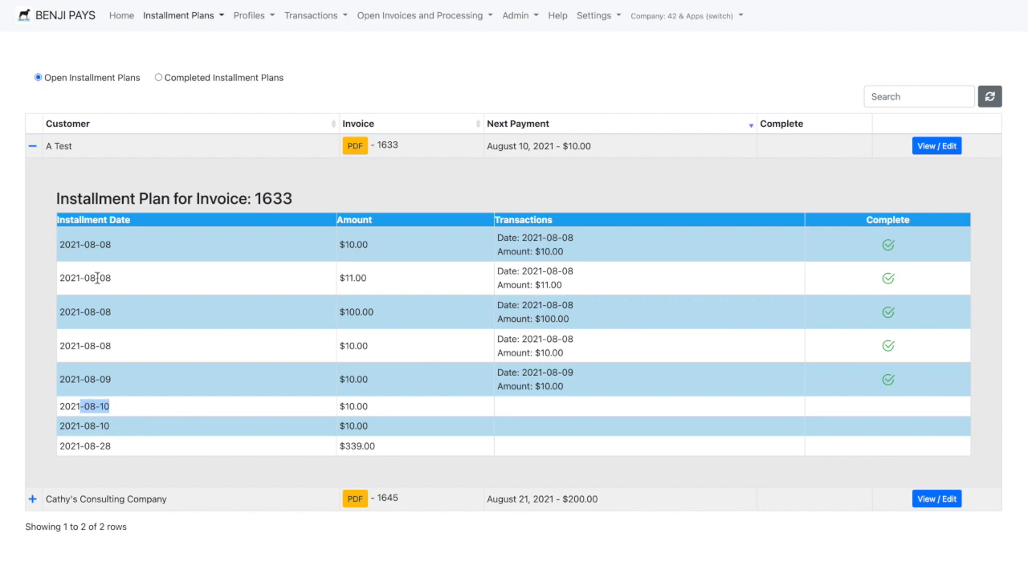
{"action": "left_click", "coordinate": [33, 147]}
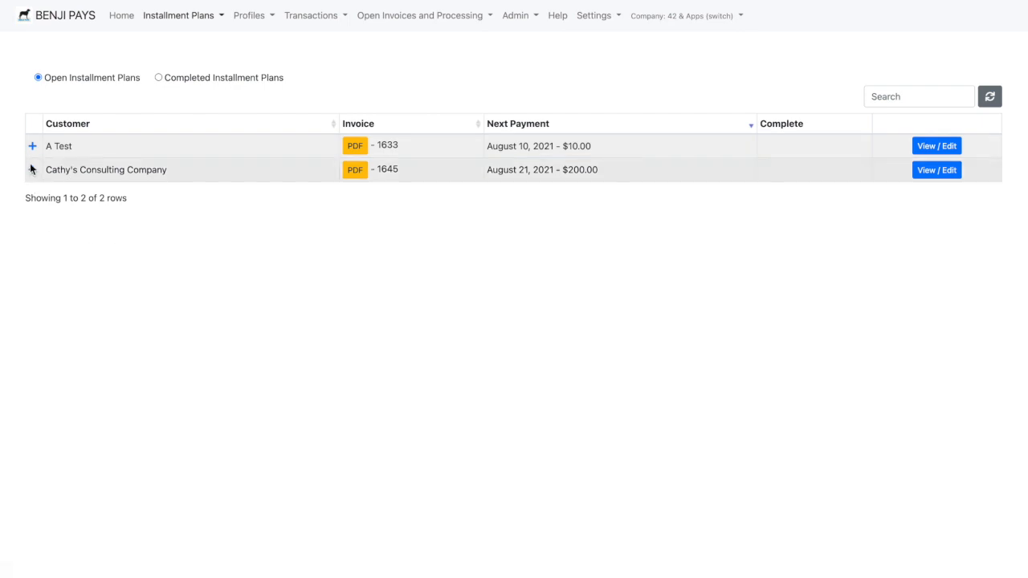
{"action": "left_click", "coordinate": [33, 172]}
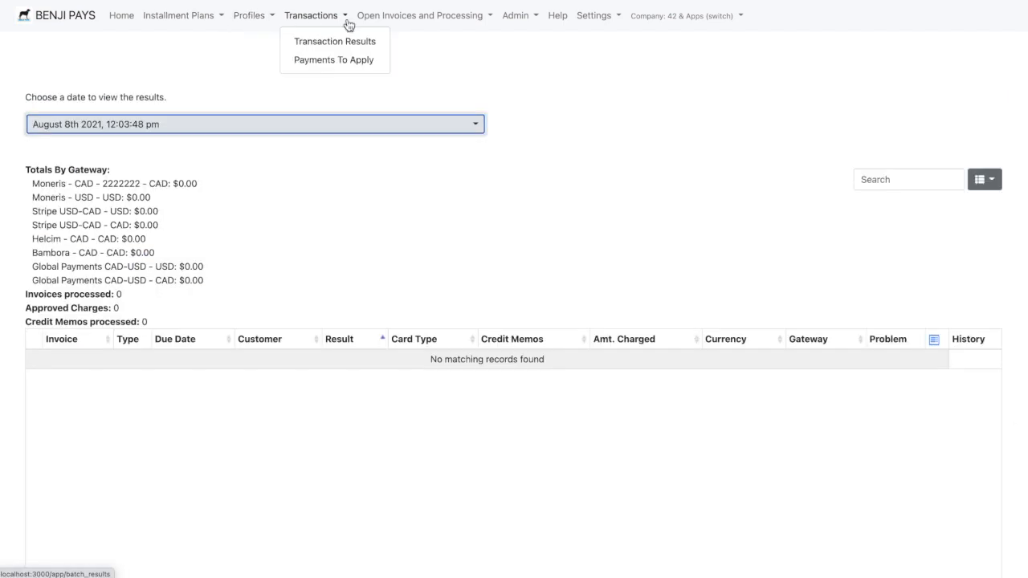
From the open invoices list, copy the payment link for Cathy's Consulting Company's invoice using the Moneris - CAD gateway.
{"action": "mouse_move", "coordinate": [415, 28]}
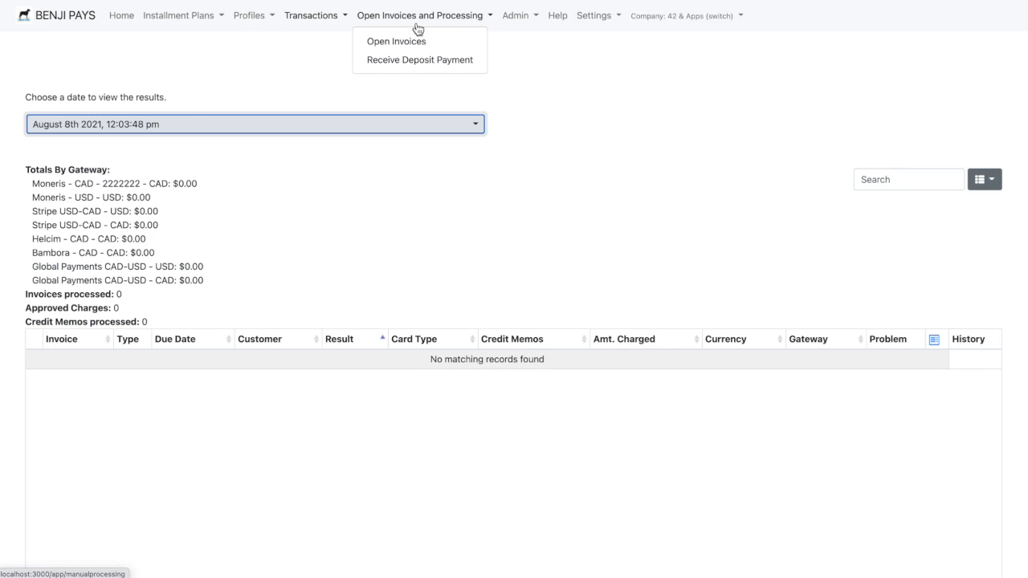
{"action": "left_click", "coordinate": [411, 41]}
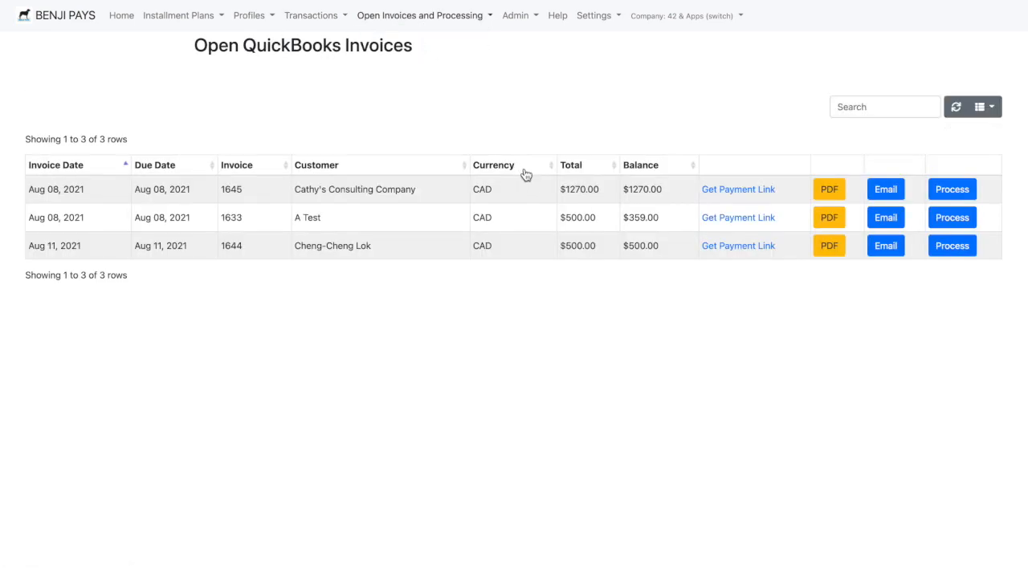
{"action": "left_click", "coordinate": [760, 193]}
{"action": "left_click", "coordinate": [634, 272]}
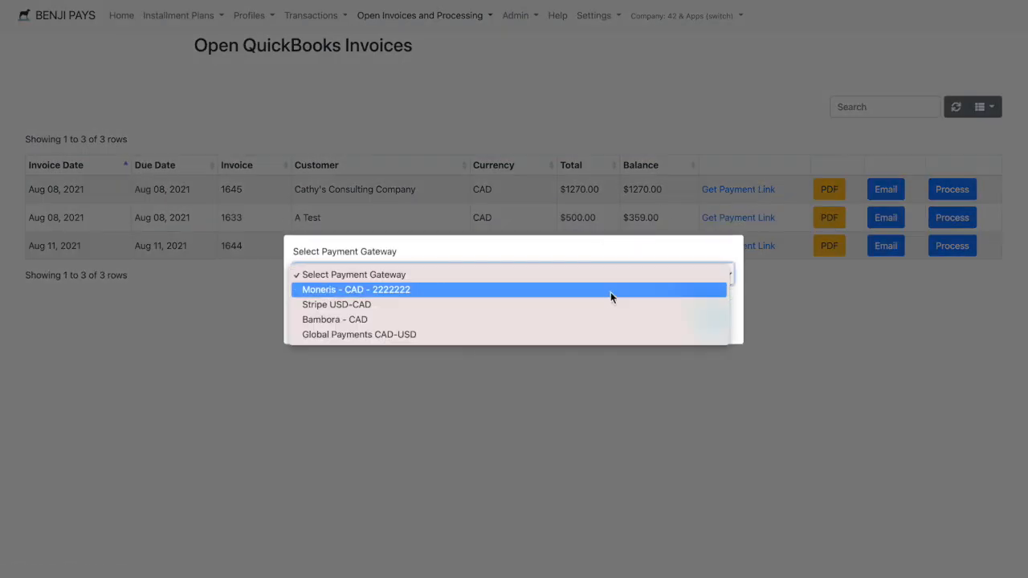
{"action": "left_click", "coordinate": [607, 291]}
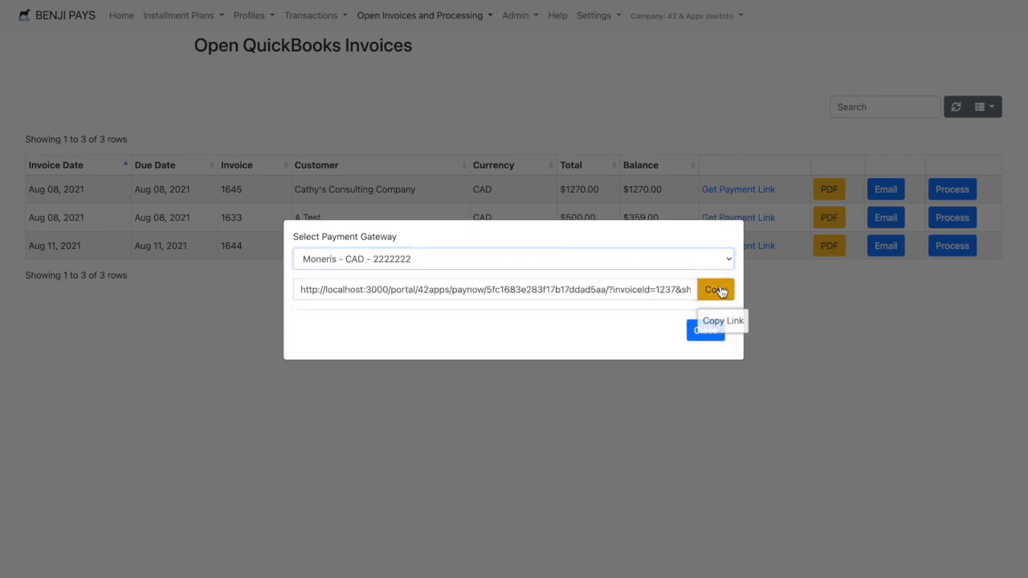
{"action": "left_click", "coordinate": [715, 290]}
{"action": "left_click", "coordinate": [705, 330]}
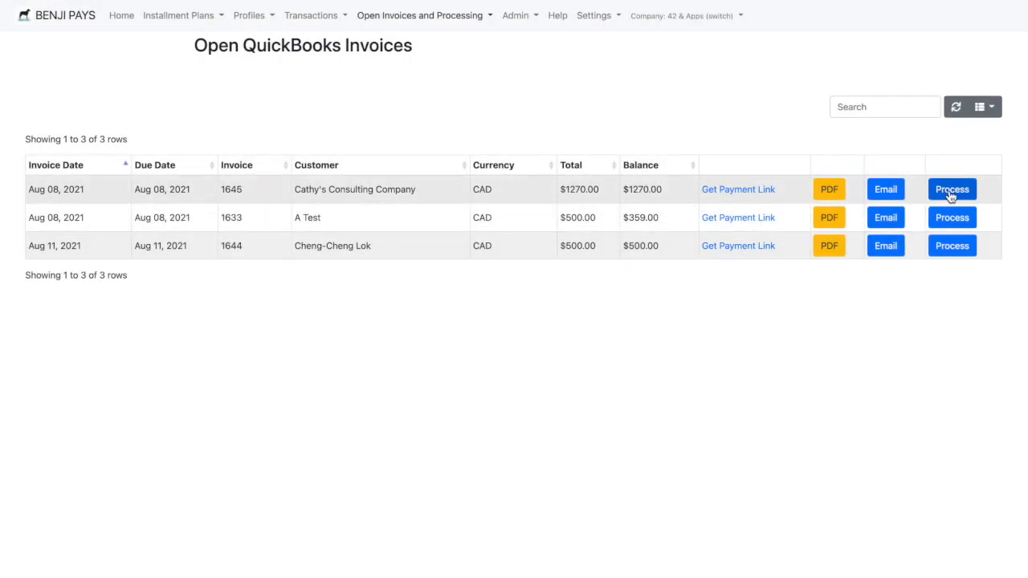
Examine the email form for Cathy's Consulting Company's invoice and close it without sending.
{"action": "left_click", "coordinate": [886, 192]}
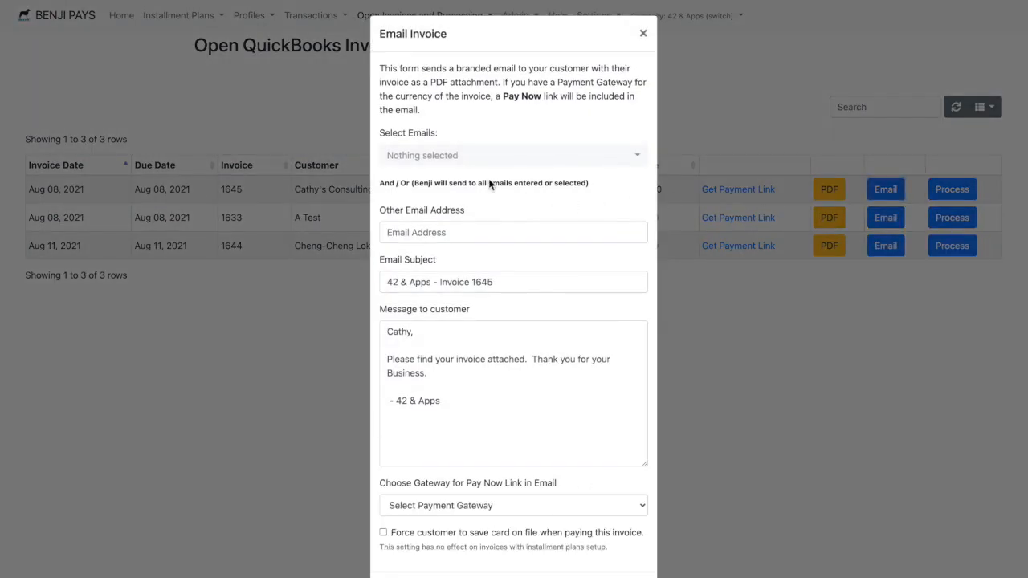
{"action": "left_click", "coordinate": [643, 34]}
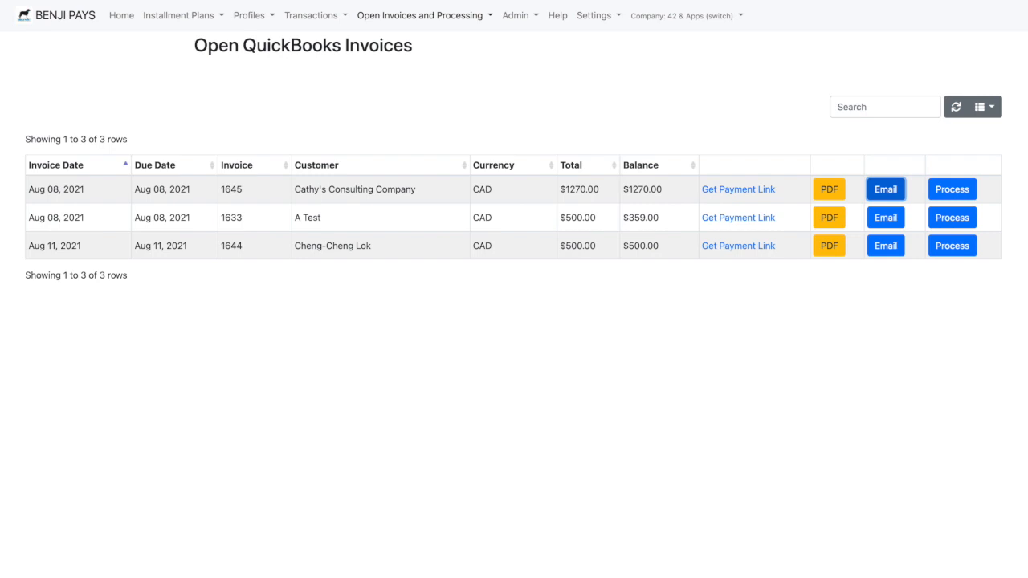
Open the copied payment link in a new browser tab.
{"action": "key", "text": "super+t"}
{"action": "key", "text": "super+v"}
{"action": "key", "text": "Return"}
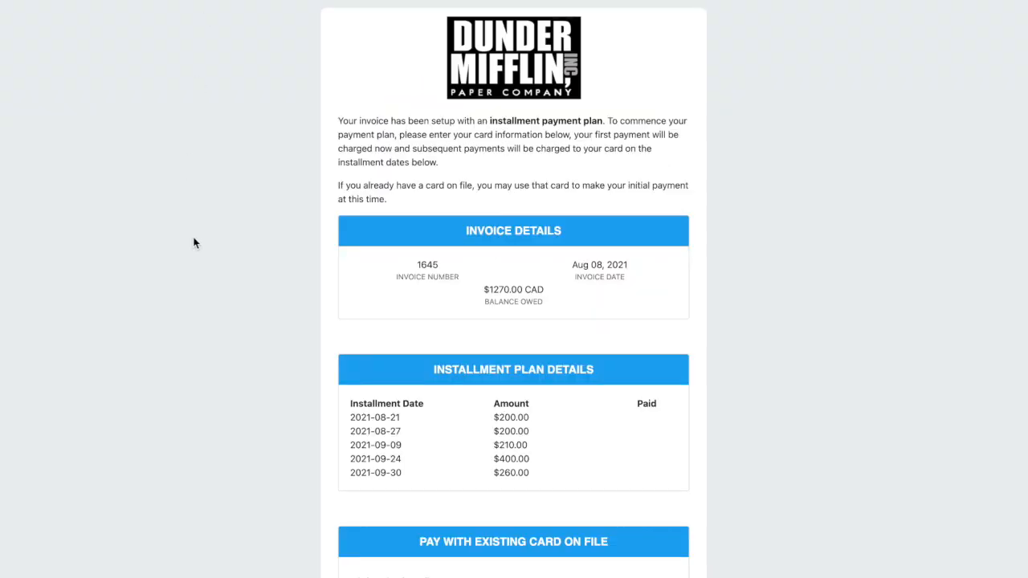
Examine the payment page's invoice and installment details and the list of existing cards on file, leaving no card selected.
{"action": "scroll", "coordinate": [194, 242], "scroll_direction": "down", "scroll_amount": 1}
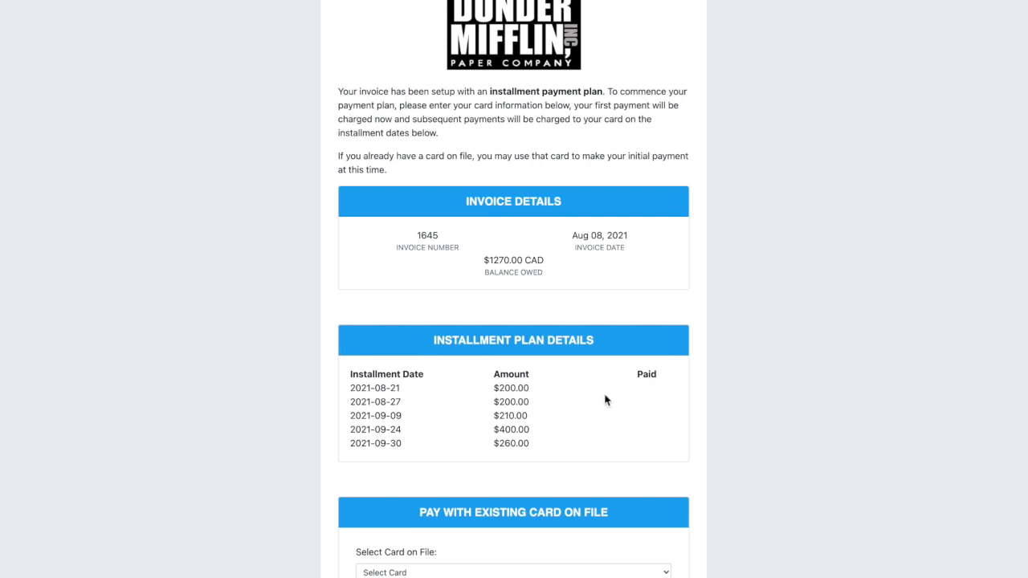
{"action": "scroll", "coordinate": [608, 441], "scroll_direction": "down", "scroll_amount": 4}
{"action": "left_click", "coordinate": [604, 440]}
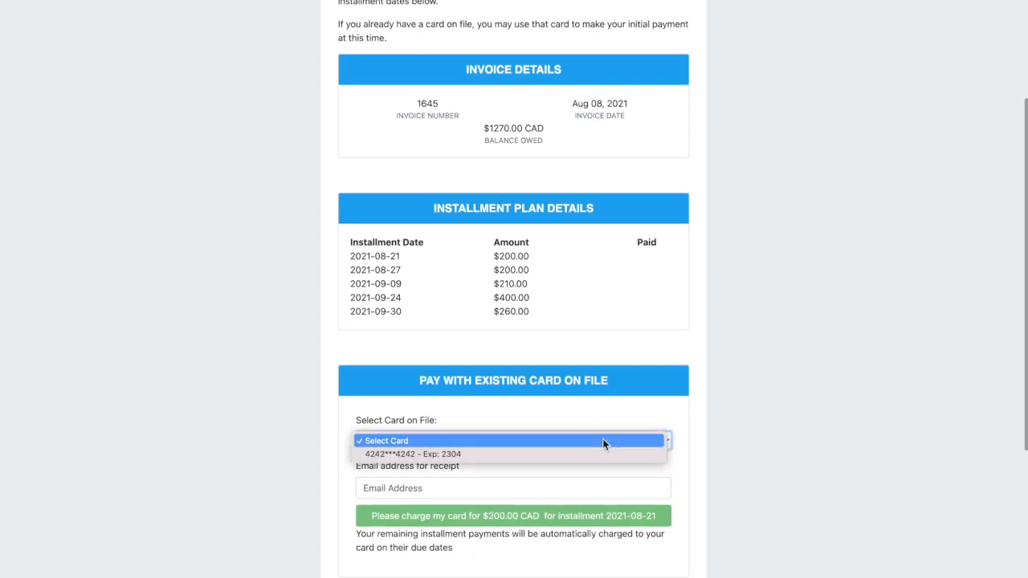
{"action": "left_click", "coordinate": [594, 439]}
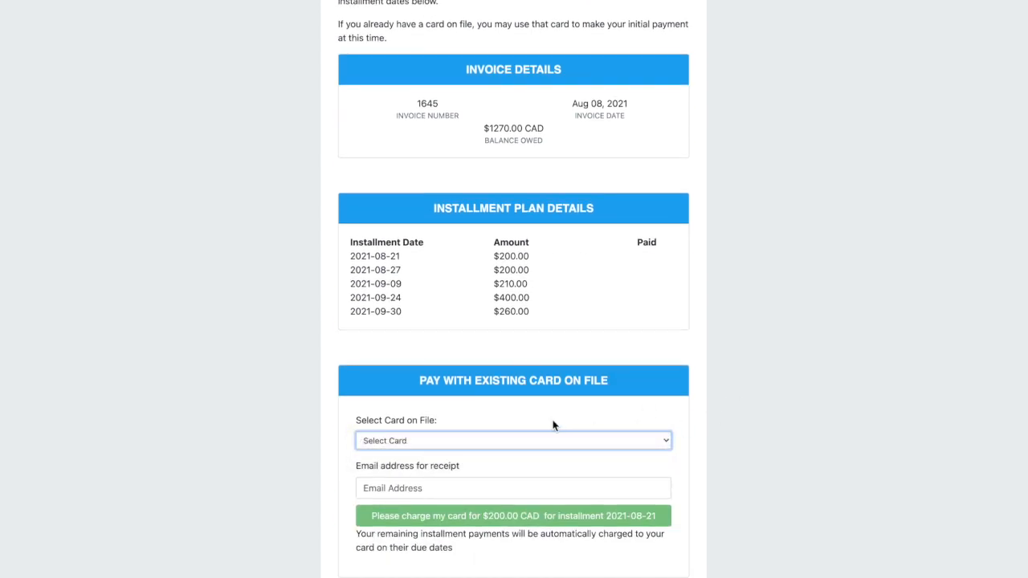
{"action": "scroll", "coordinate": [583, 378], "scroll_direction": "up", "scroll_amount": 2}
{"action": "scroll", "coordinate": [587, 85], "scroll_direction": "up", "scroll_amount": 3}
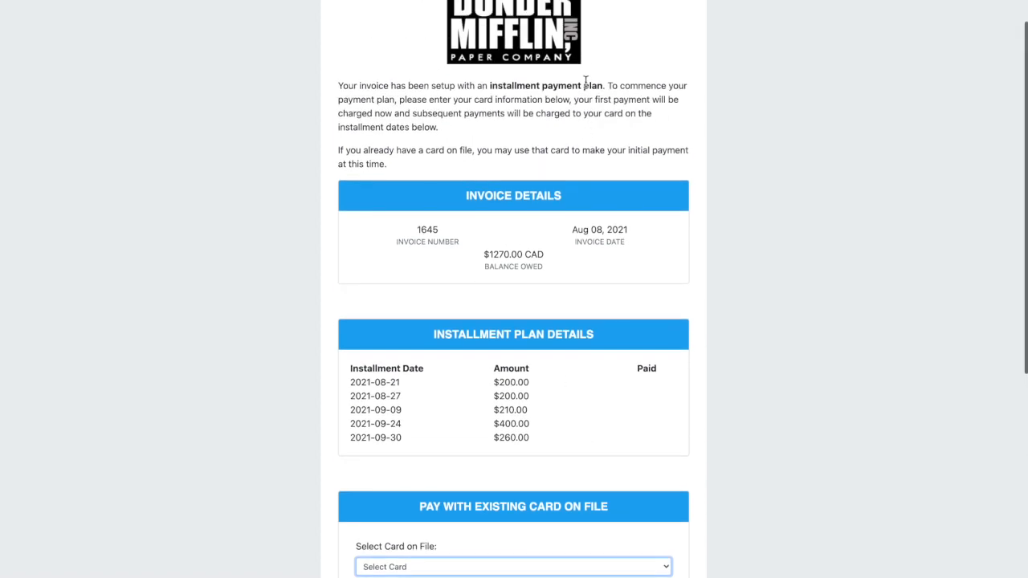
{"action": "scroll", "coordinate": [586, 82], "scroll_direction": "down", "scroll_amount": 4}
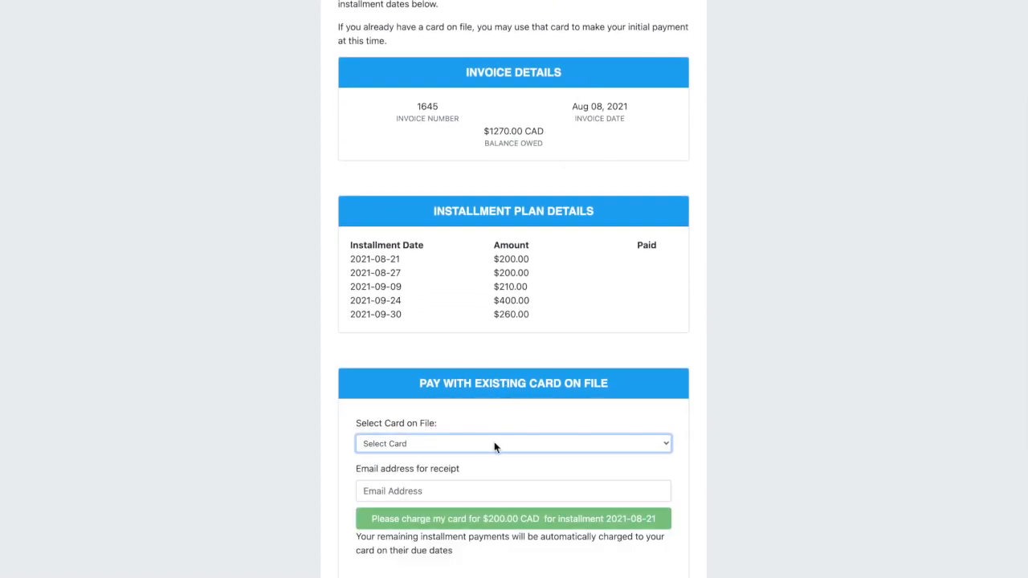
{"action": "left_click", "coordinate": [494, 445]}
{"action": "left_click", "coordinate": [567, 443]}
Expand the option to pay with a new card and examine its card fields, authorization terms and first-installment charge.
{"action": "scroll", "coordinate": [805, 431], "scroll_direction": "down", "scroll_amount": 5}
{"action": "left_click", "coordinate": [614, 424]}
{"action": "scroll", "coordinate": [610, 420], "scroll_direction": "down", "scroll_amount": 2}
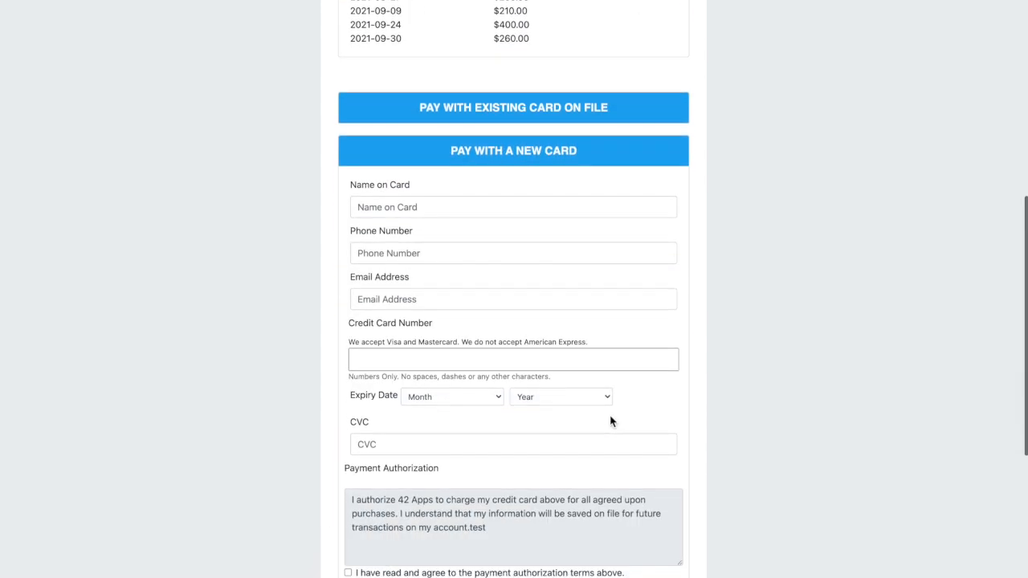
{"action": "scroll", "coordinate": [430, 471], "scroll_direction": "down", "scroll_amount": 3}
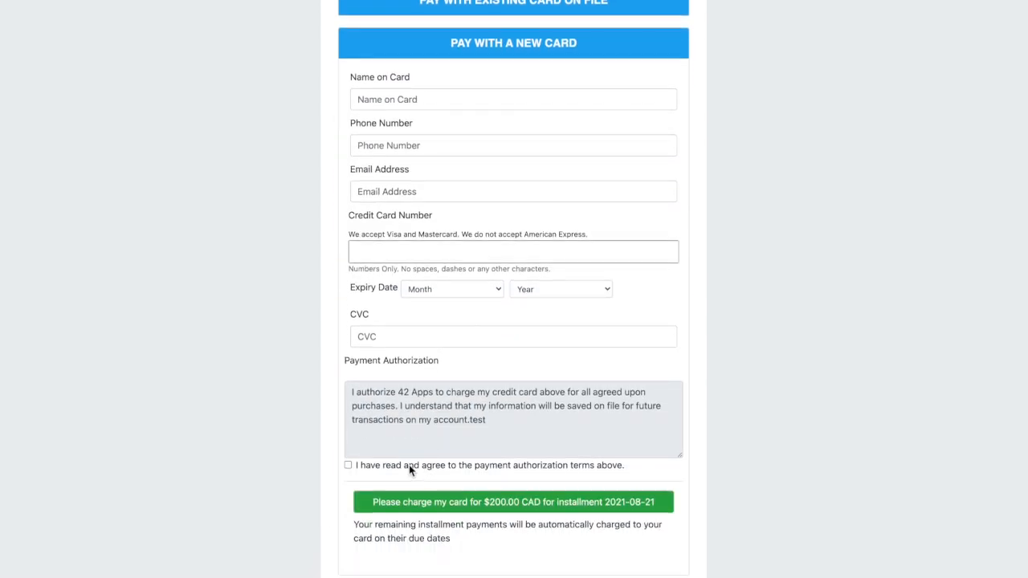
{"action": "scroll", "coordinate": [470, 398], "scroll_direction": "up", "scroll_amount": 2}
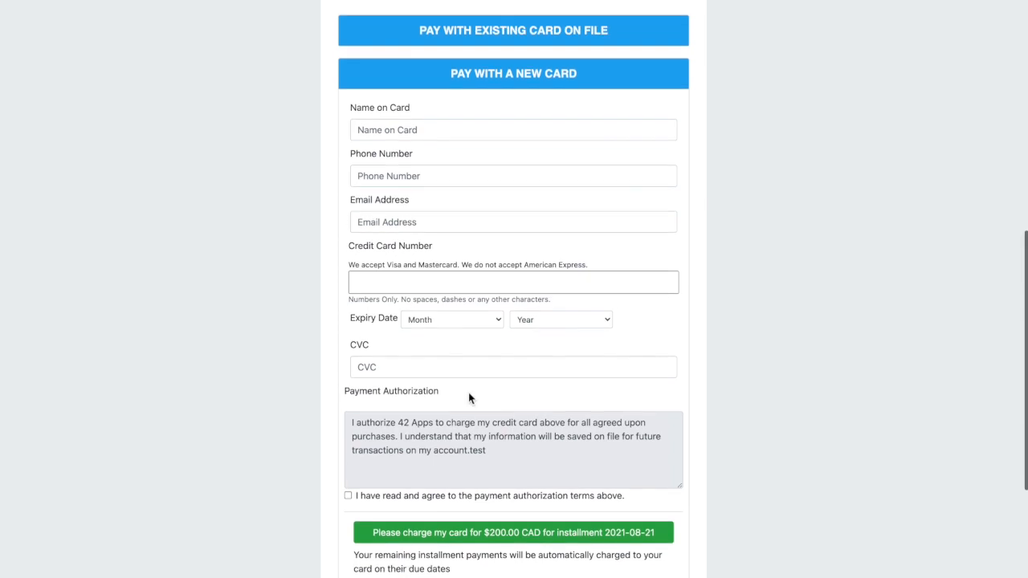
{"action": "scroll", "coordinate": [470, 397], "scroll_direction": "down", "scroll_amount": 2}
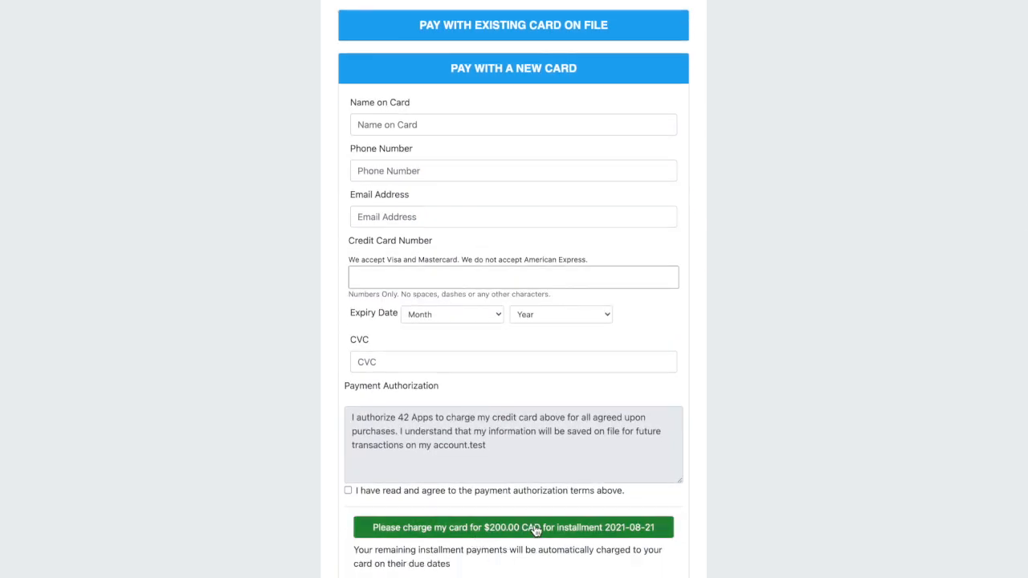
{"action": "scroll", "coordinate": [535, 529], "scroll_direction": "down", "scroll_amount": 1}
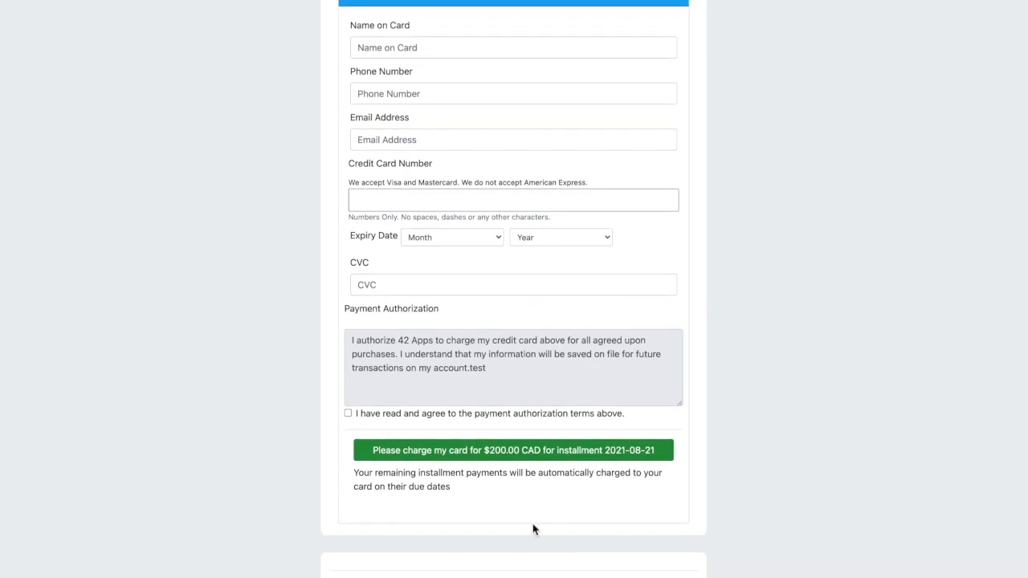
{"action": "scroll", "coordinate": [533, 526], "scroll_direction": "up", "scroll_amount": 2}
{"action": "scroll", "coordinate": [532, 524], "scroll_direction": "up", "scroll_amount": 5}
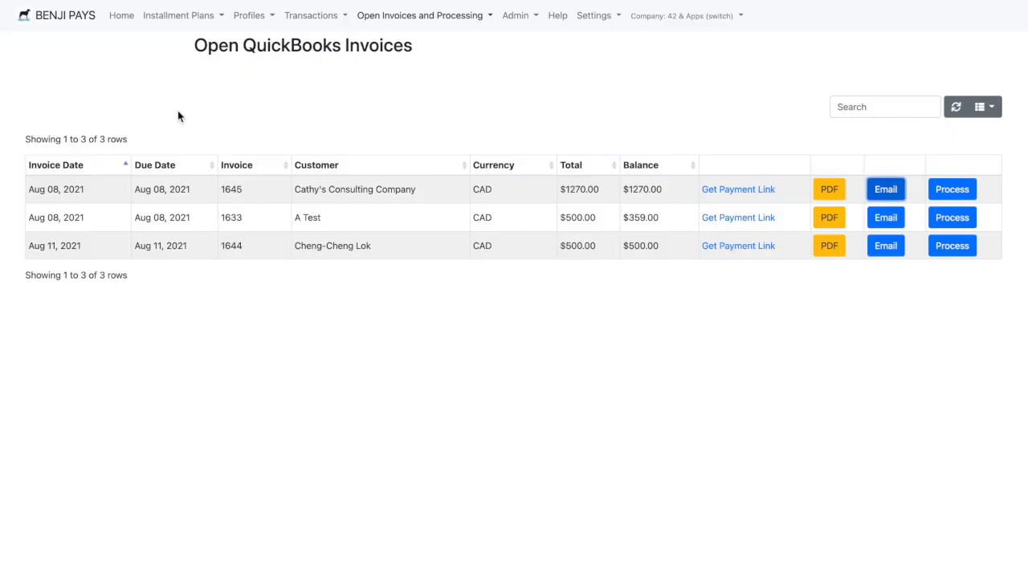
Return to Benji Pays and open Cathy's Consulting Company's installment plan for editing from the list of open plans.
{"action": "left_click", "coordinate": [208, 15]}
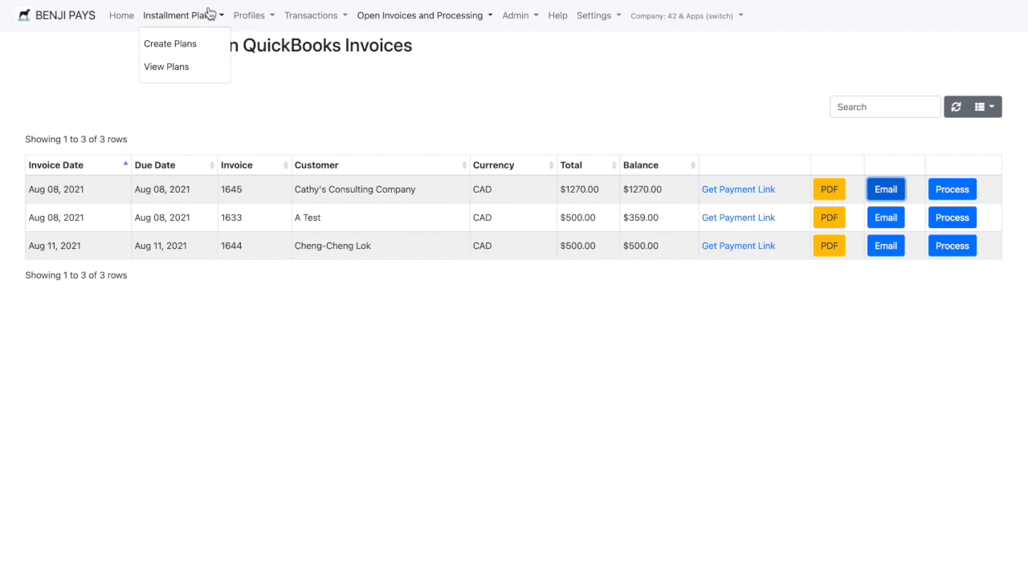
{"action": "left_click", "coordinate": [183, 68]}
{"action": "left_click", "coordinate": [183, 69]}
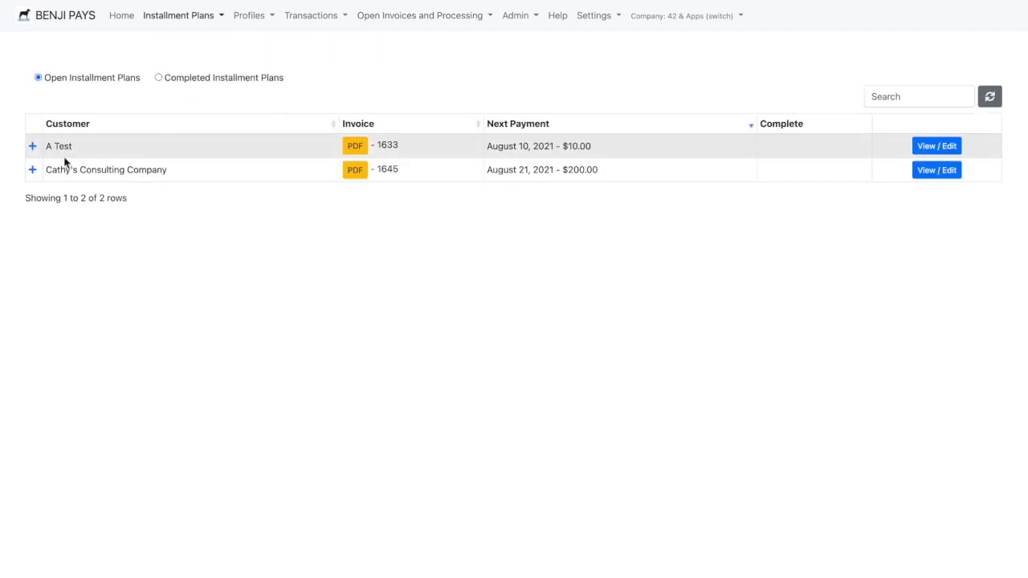
{"action": "left_click", "coordinate": [952, 171]}
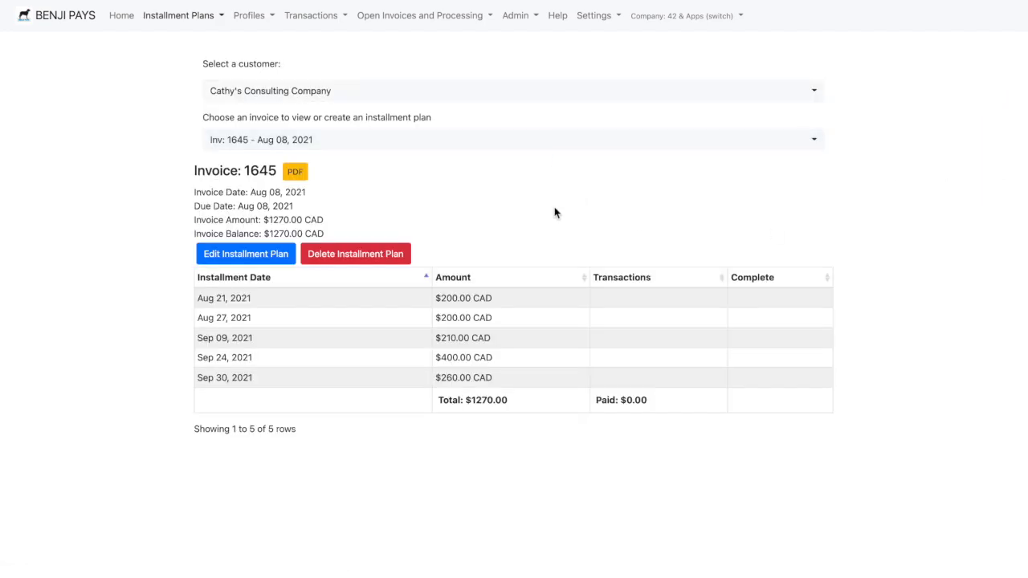
{"action": "left_click", "coordinate": [273, 255]}
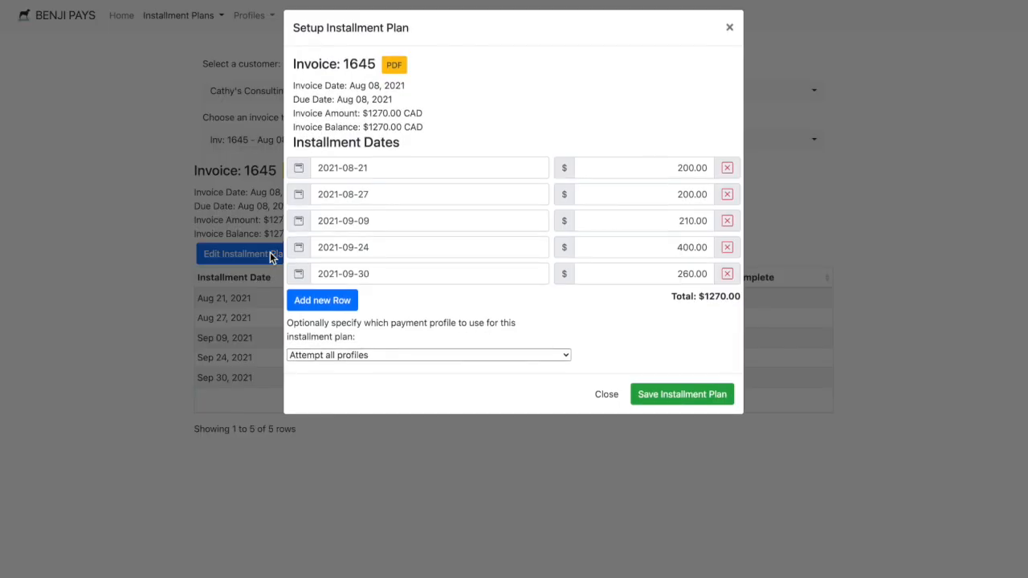
Set the last installment's date to 2021-10-31 and its amount to $130.00.
{"action": "left_click", "coordinate": [535, 281]}
{"action": "left_click", "coordinate": [457, 305]}
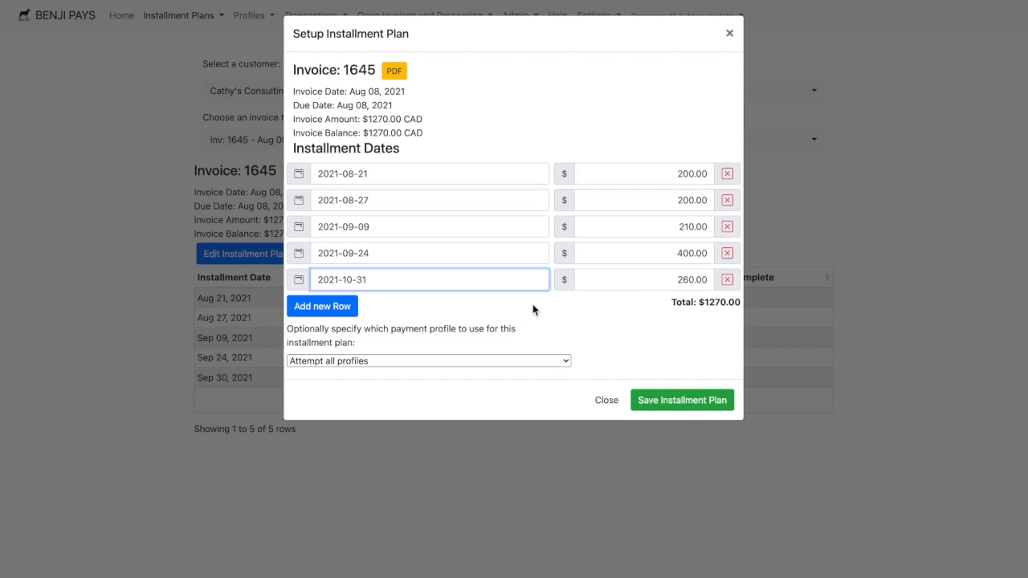
{"action": "left_click_drag", "start_coordinate": [668, 280], "coordinate": [728, 282]}
{"action": "type", "text": "13"}
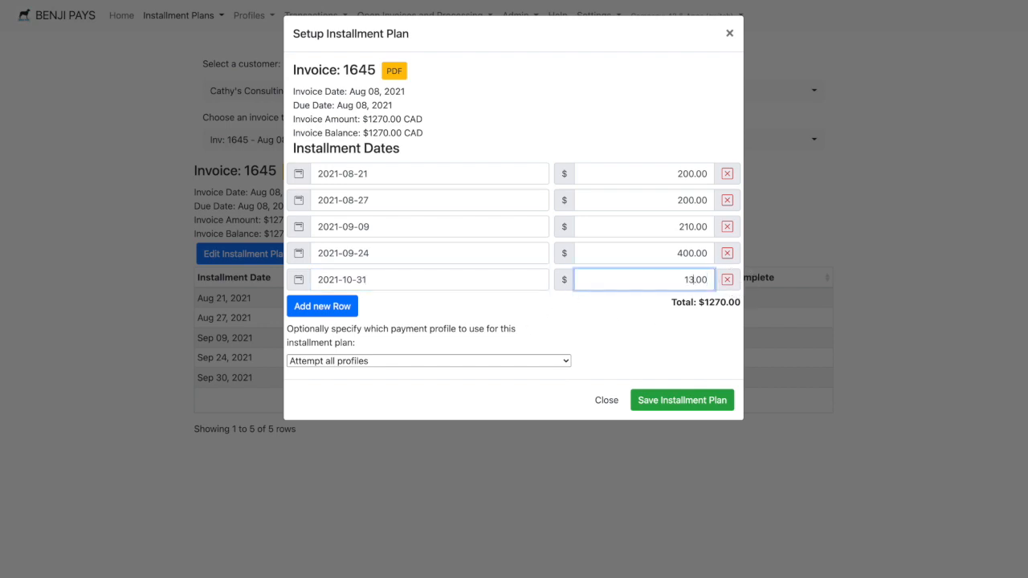
{"action": "type", "text": "0"}
Add another installment of $130.00 dated 2021-10-15 and save the installment plan.
{"action": "left_click", "coordinate": [333, 312]}
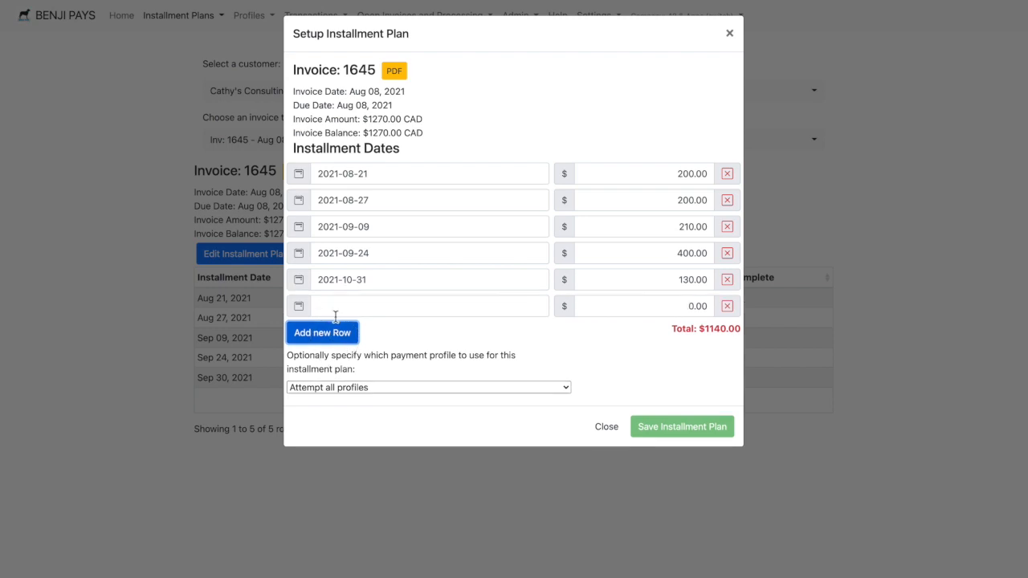
{"action": "left_click", "coordinate": [366, 306]}
{"action": "left_click", "coordinate": [323, 332]}
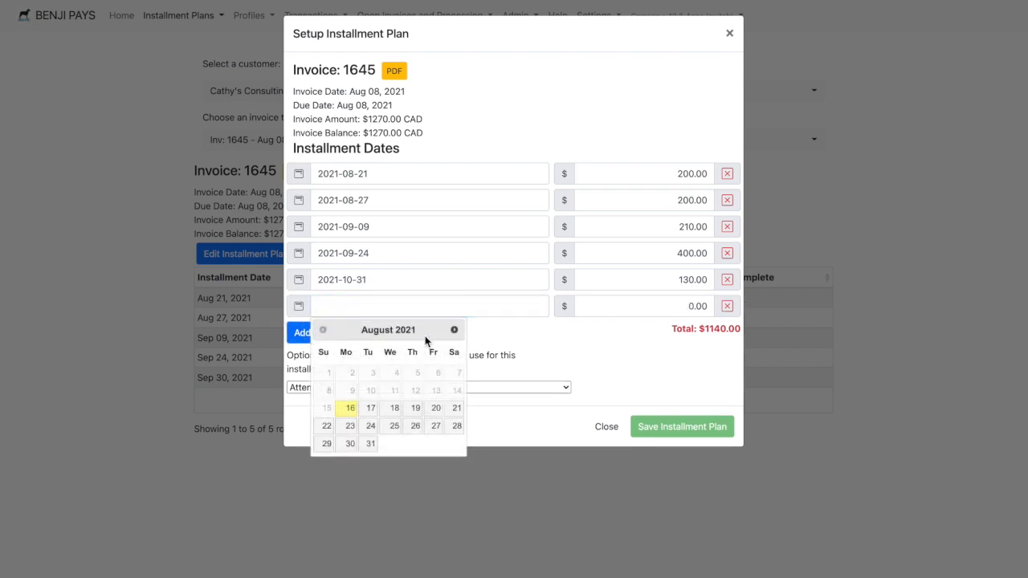
{"action": "left_click", "coordinate": [454, 330]}
{"action": "left_click", "coordinate": [455, 330]}
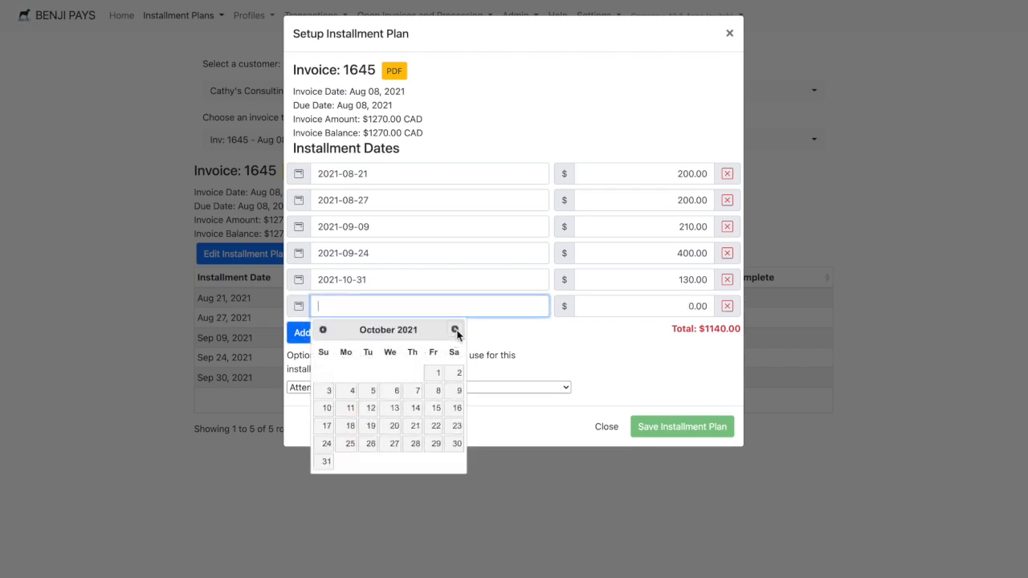
{"action": "left_click", "coordinate": [436, 408]}
{"action": "left_click", "coordinate": [672, 306]}
{"action": "type", "text": "130"}
{"action": "key", "text": "Tab"}
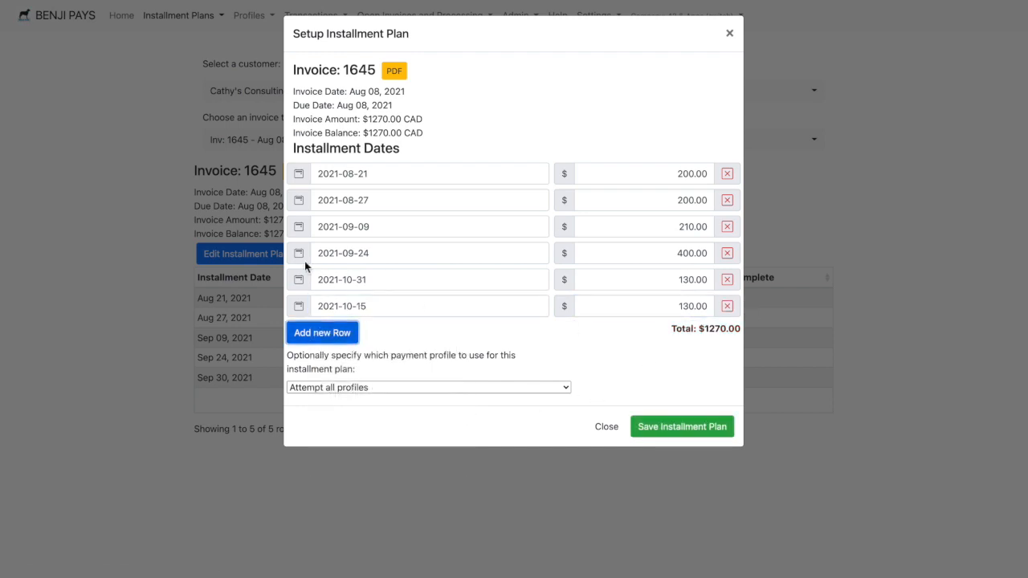
{"action": "left_click", "coordinate": [725, 430]}
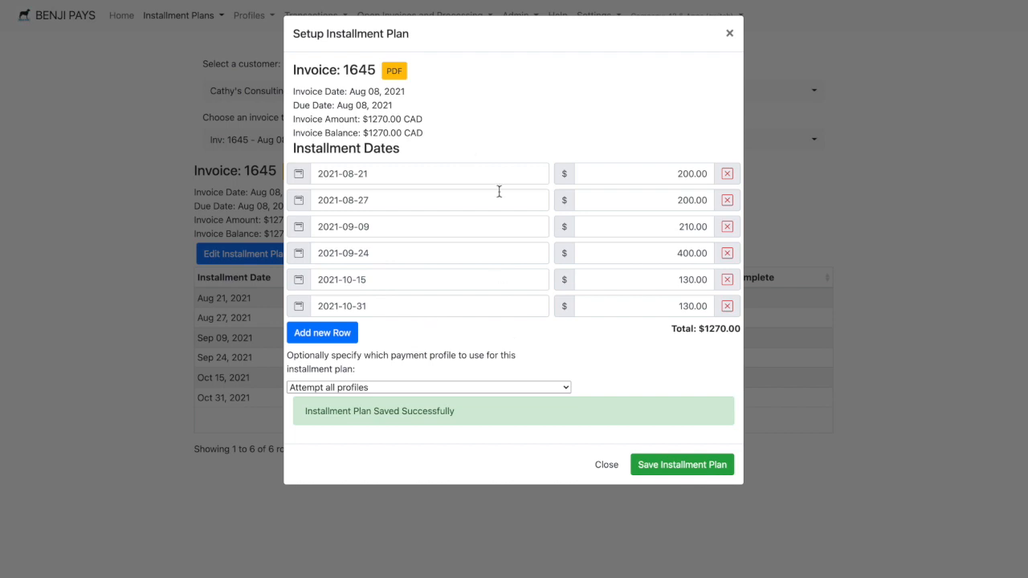
Assign the Moneris - CAD card as the plan's payment profile, save the plan and close the setup form.
{"action": "left_click", "coordinate": [512, 389]}
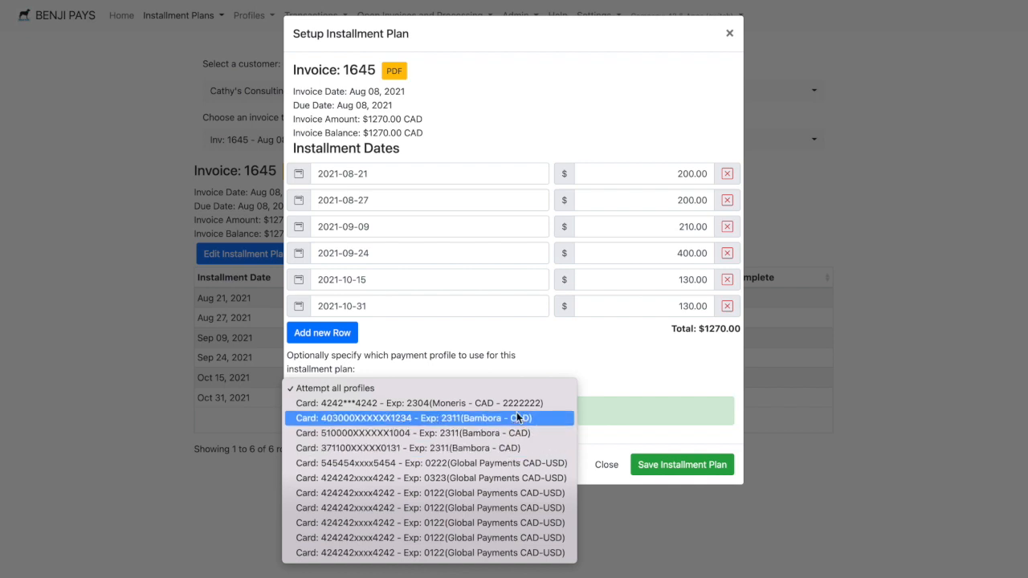
{"action": "left_click", "coordinate": [554, 403]}
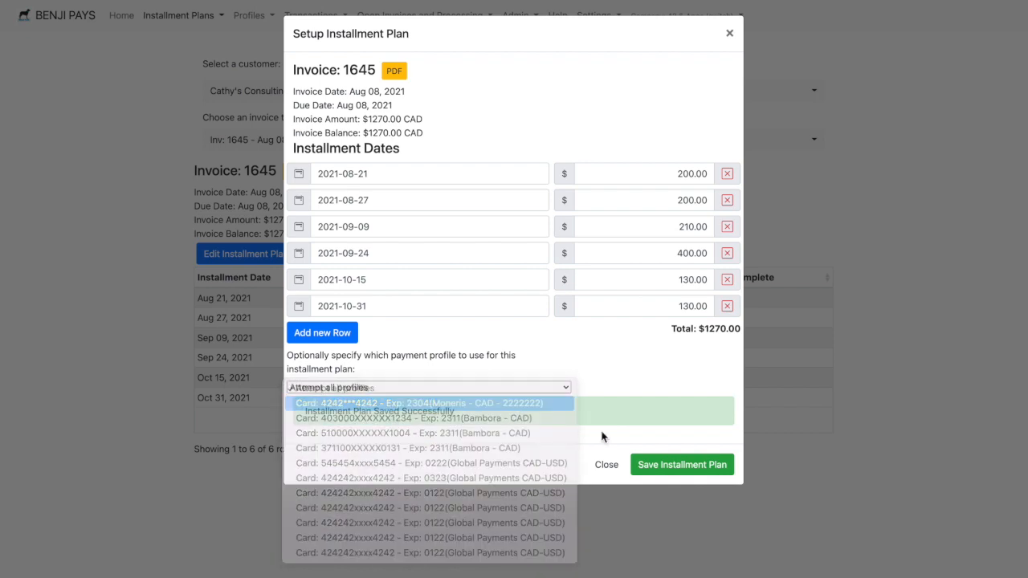
{"action": "left_click", "coordinate": [693, 468]}
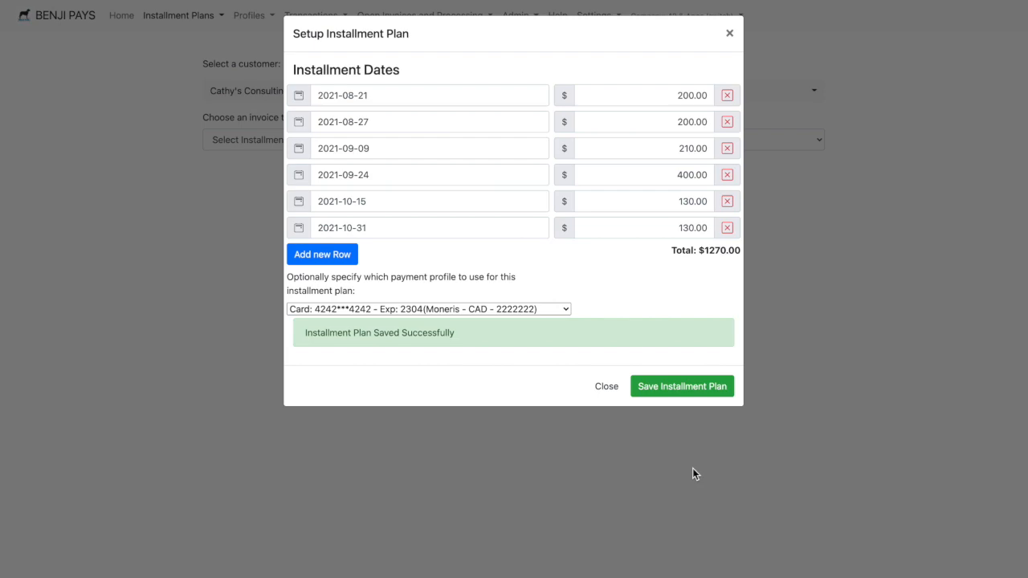
{"action": "left_click", "coordinate": [605, 461]}
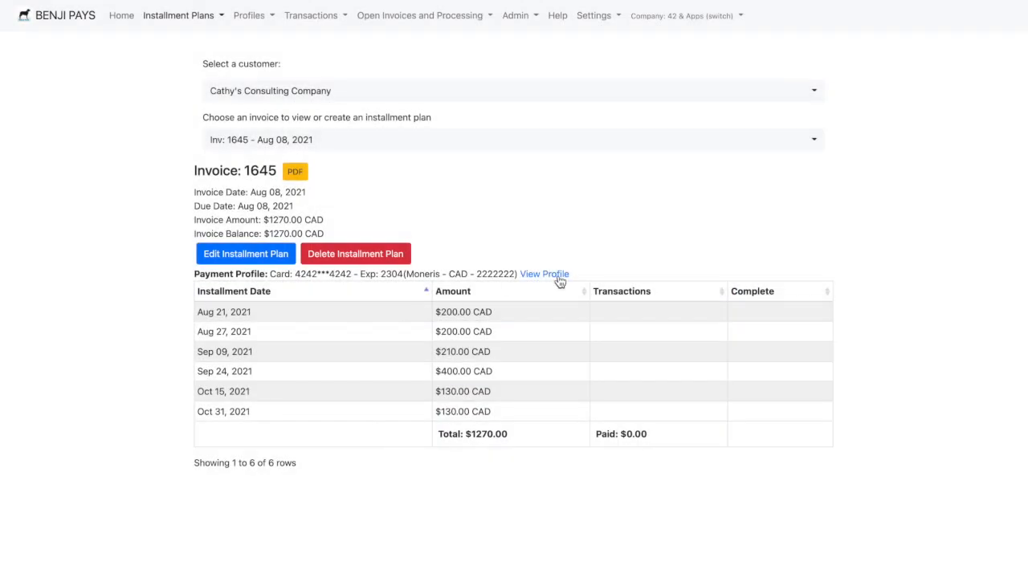
Open the payment profile linked to the installment plan and examine its gateway, card and update settings.
{"action": "left_click_drag", "start_coordinate": [194, 274], "coordinate": [521, 268]}
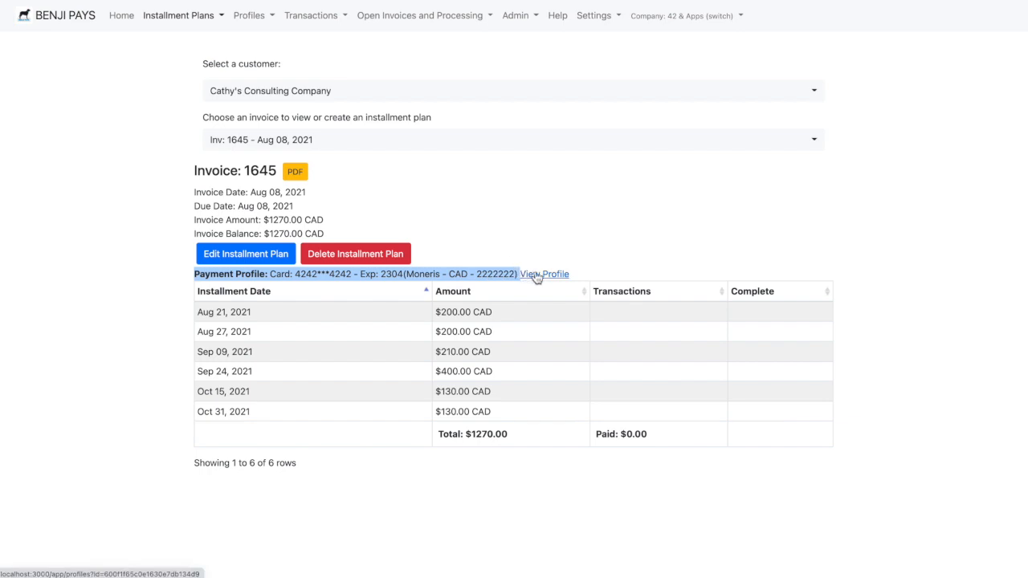
{"action": "left_click", "coordinate": [520, 177]}
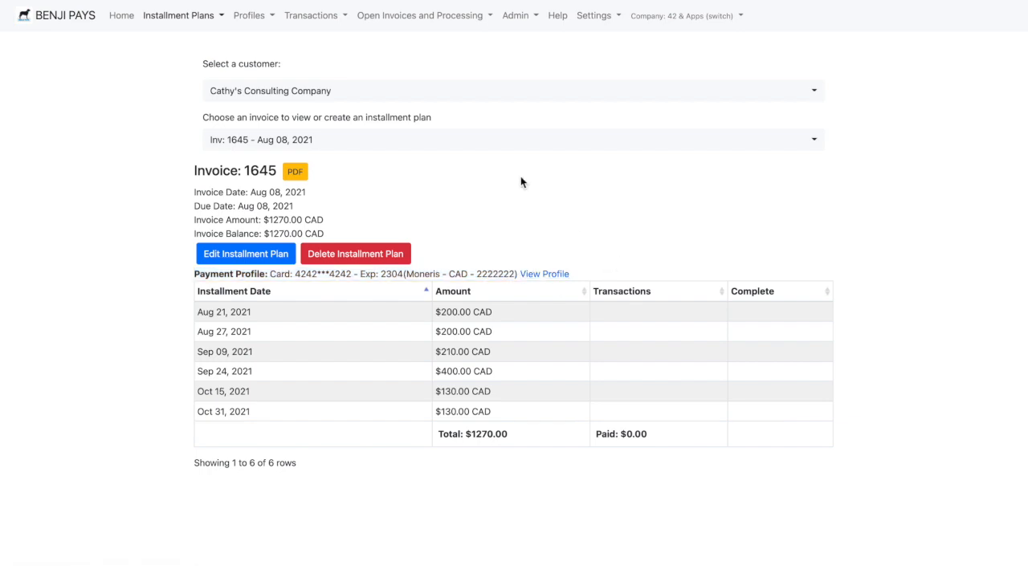
{"action": "left_click", "coordinate": [558, 276]}
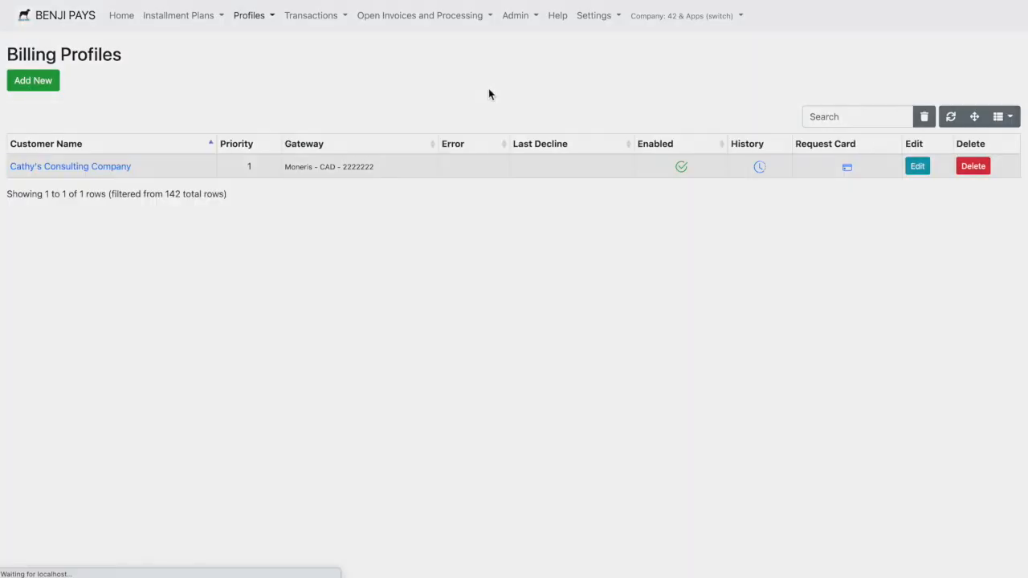
{"action": "scroll", "coordinate": [506, 284], "scroll_direction": "down", "scroll_amount": 2}
{"action": "scroll", "coordinate": [506, 285], "scroll_direction": "up", "scroll_amount": 3}
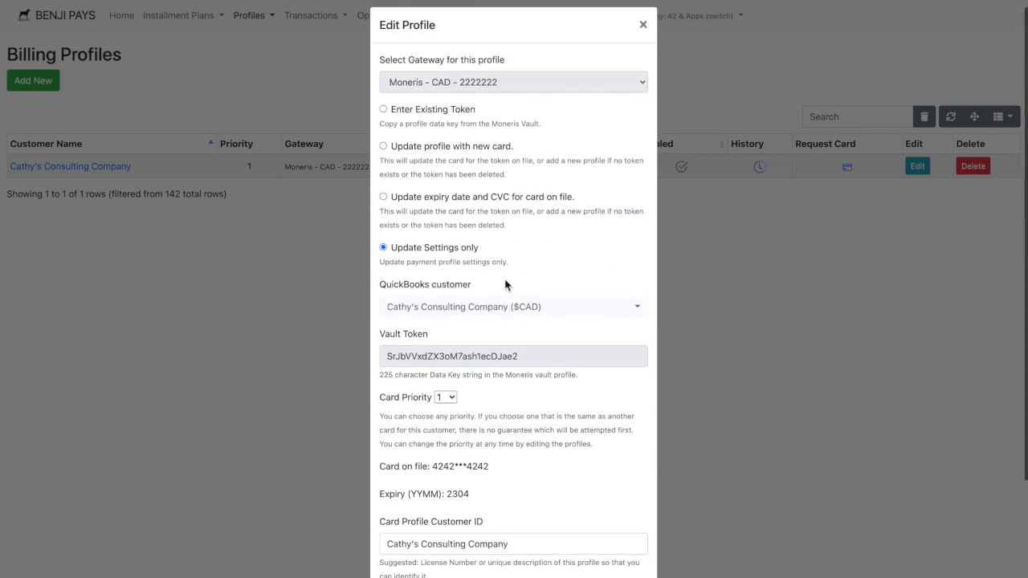